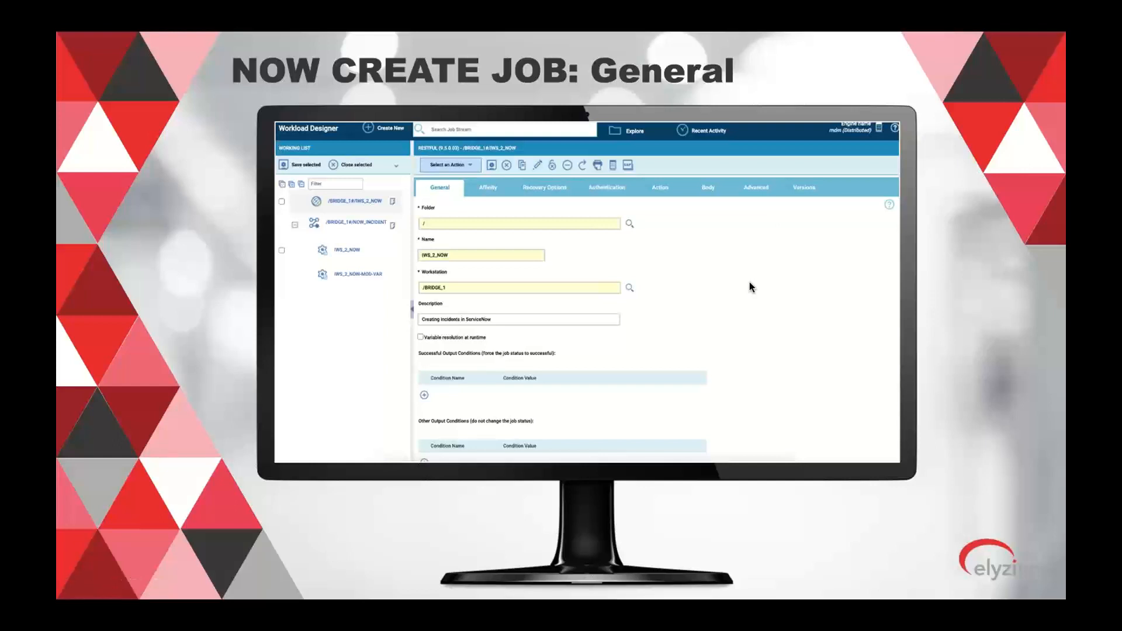
key("Right")
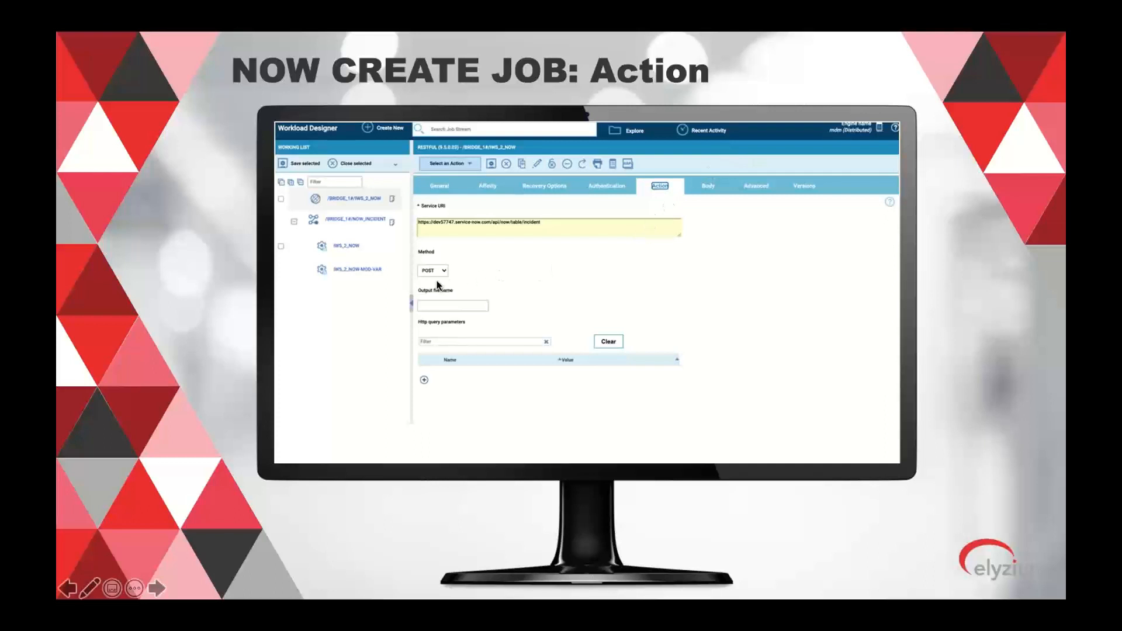
left_click(565, 226)
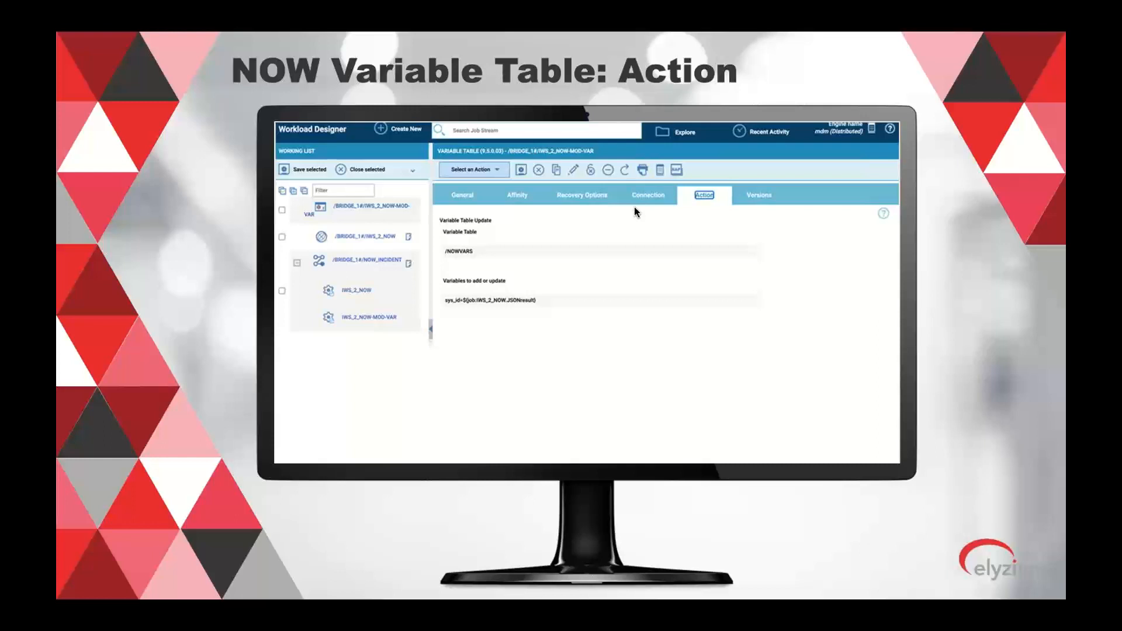
key("Right")
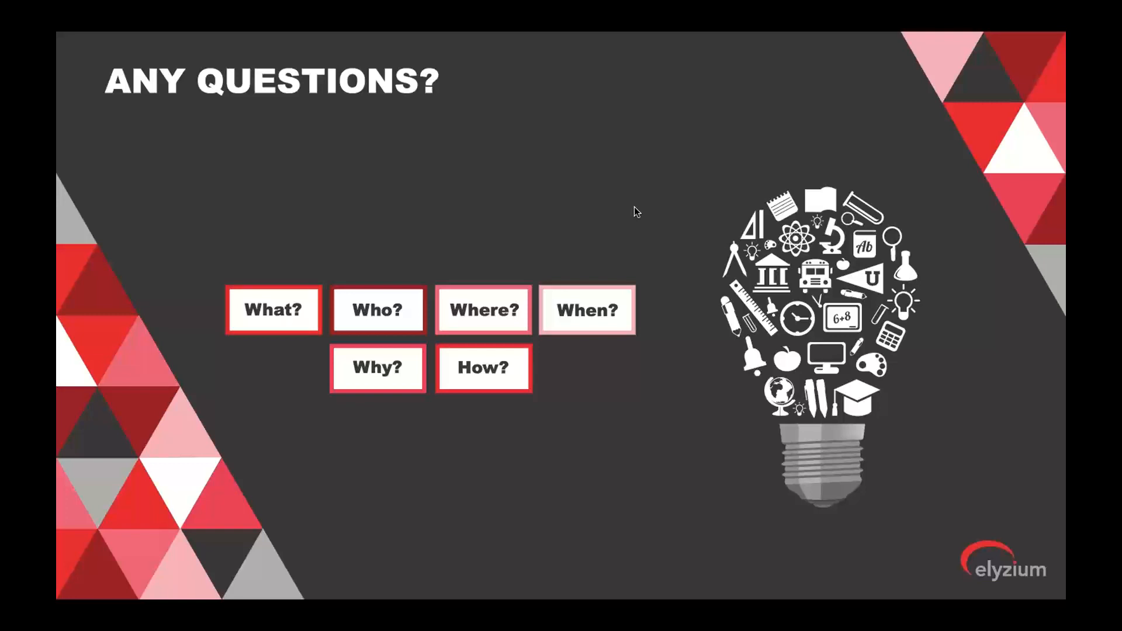
End the slide show, switch to Firefox and look through the list of active incidents in ServiceNow.
key("Escape")
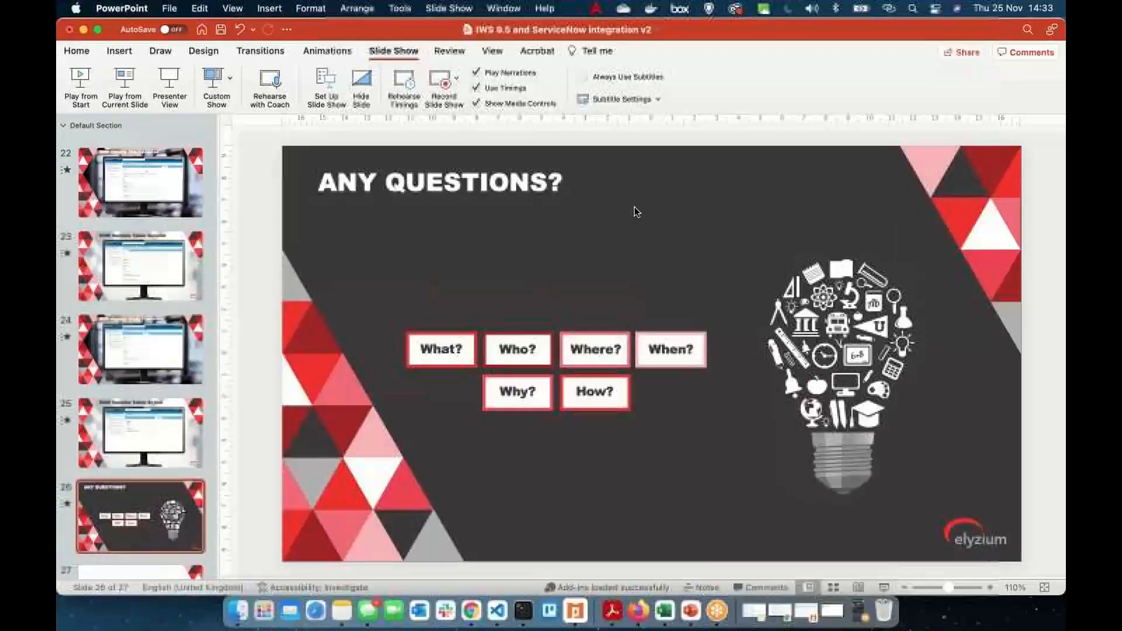
left_click(523, 610)
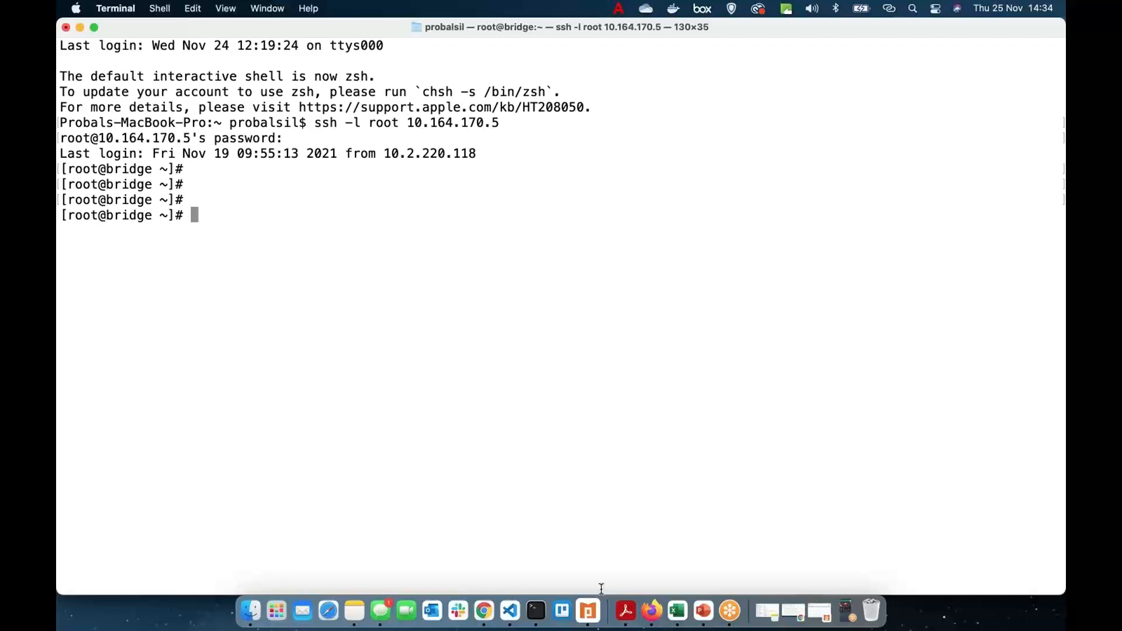
left_click(652, 612)
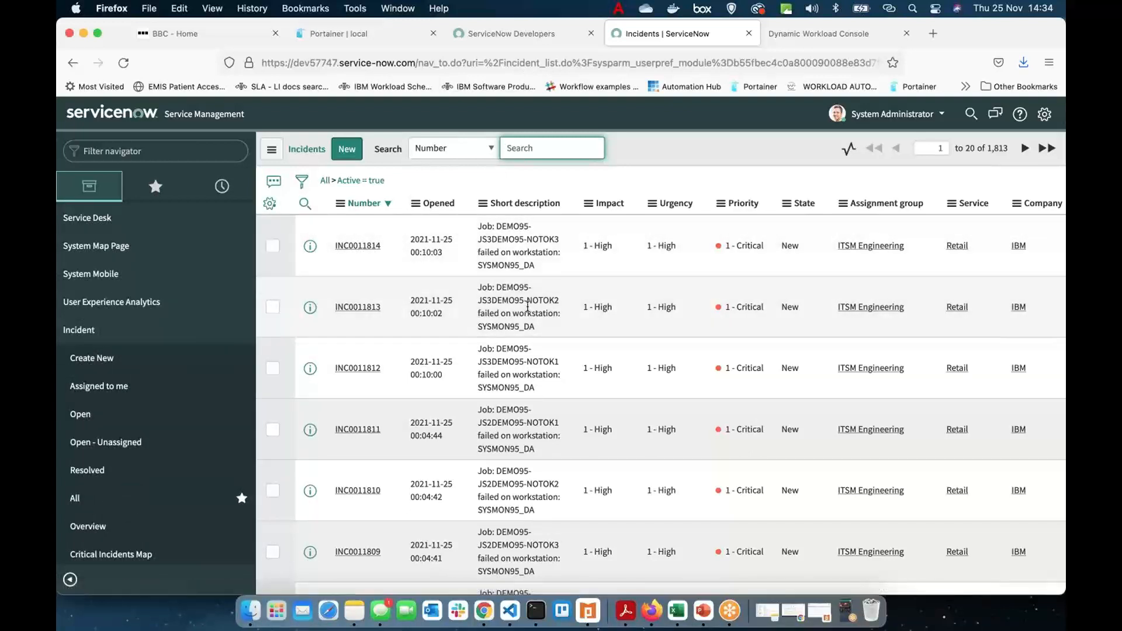
scroll(517, 494, "down", 5)
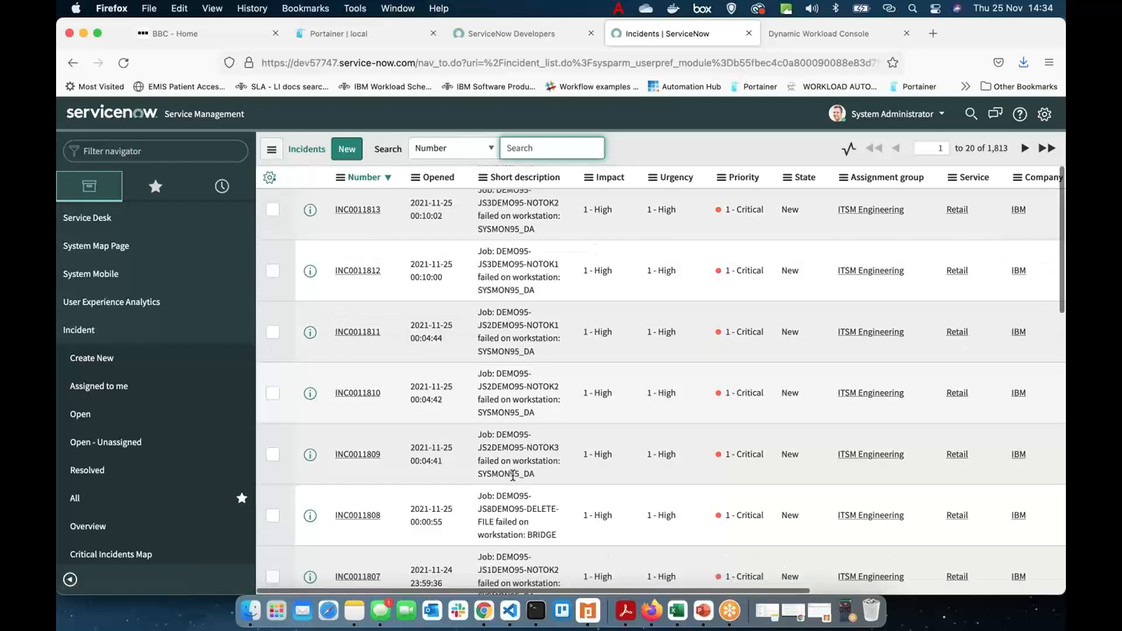
scroll(512, 475, "down", 10)
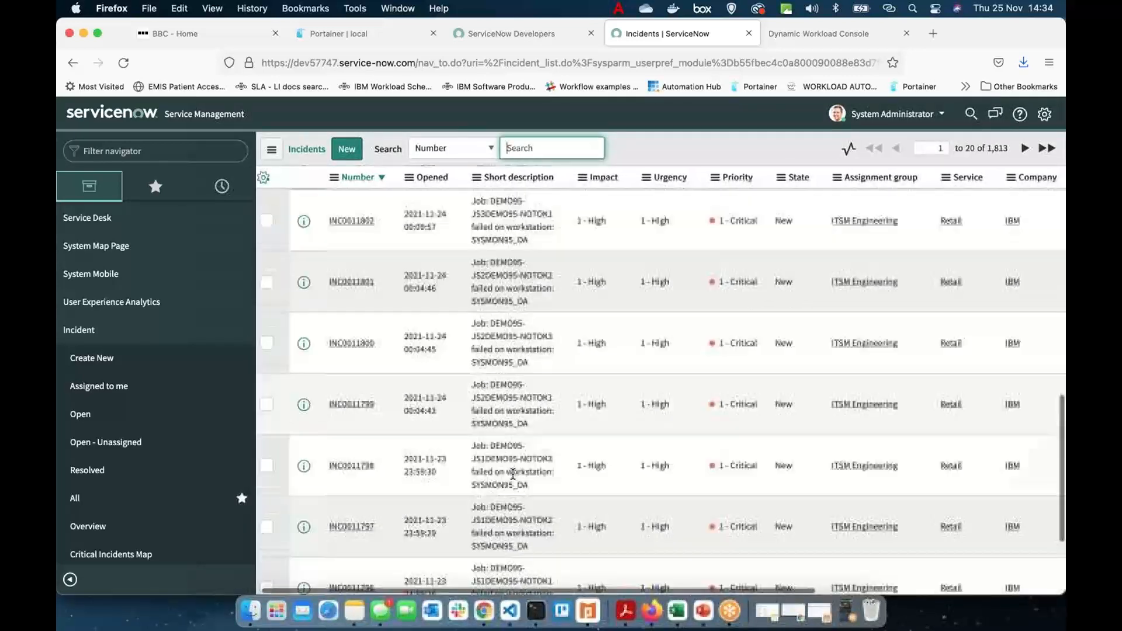
scroll(512, 475, "down", 3)
scroll(512, 475, "up", 8)
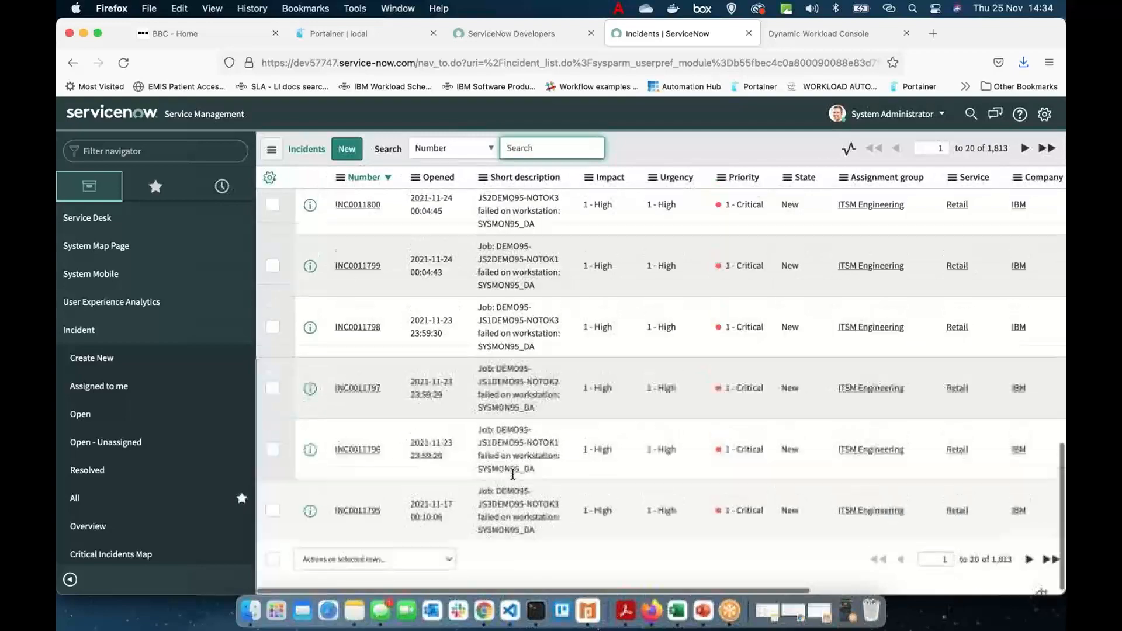
scroll(512, 476, "up", 5)
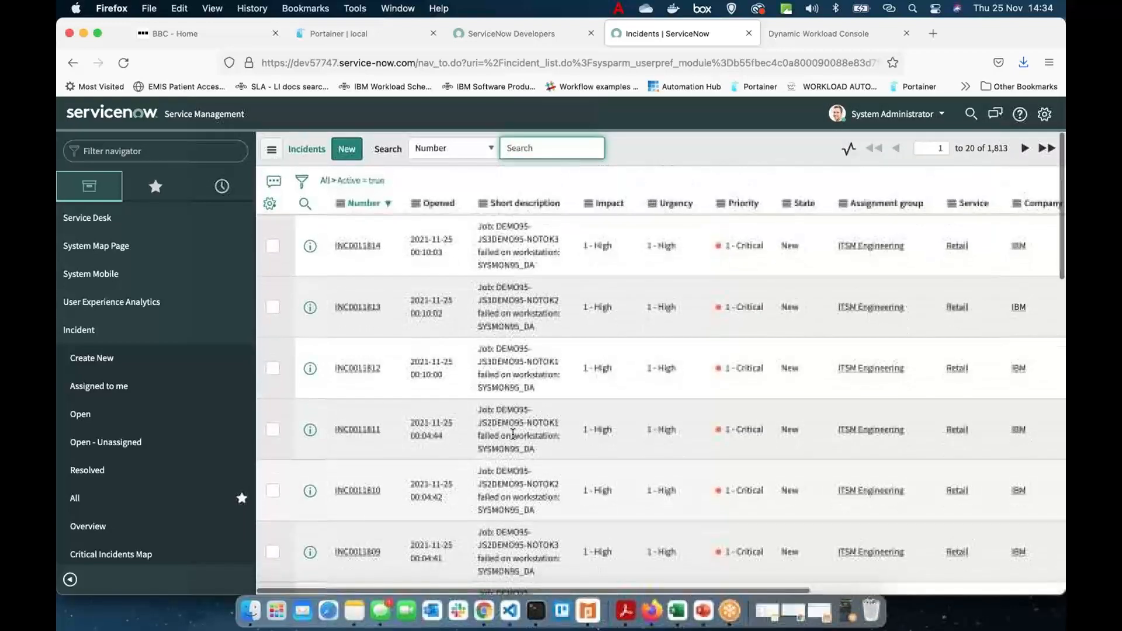
Open the most recent incident in the list and review its fields, work notes and activity log.
left_click(358, 246)
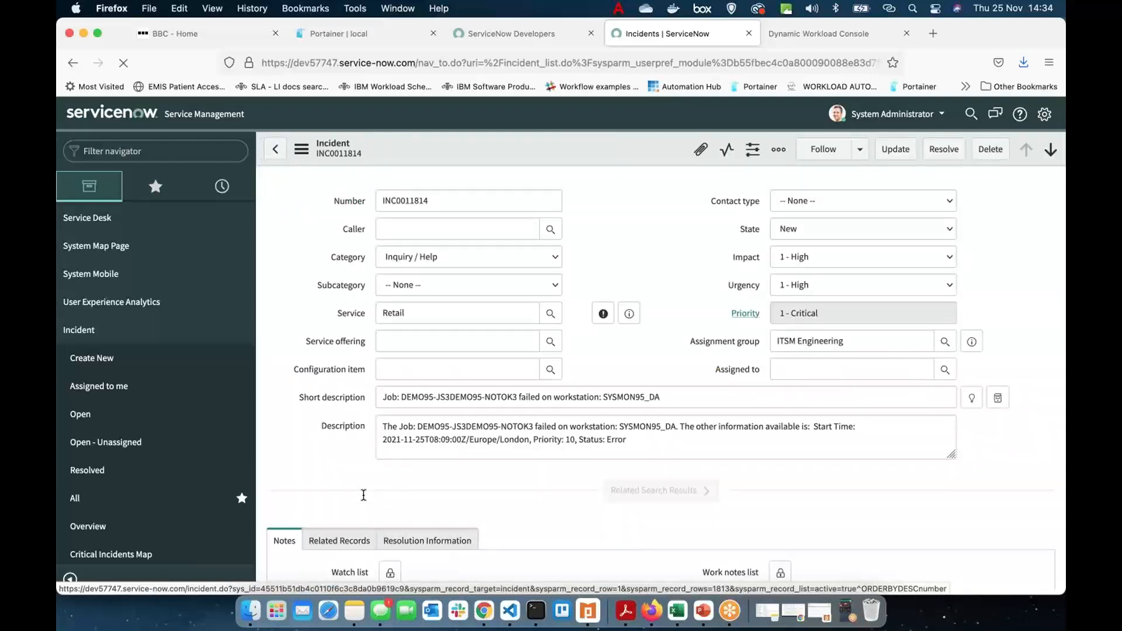
scroll(363, 495, "down", 3)
scroll(365, 498, "up", 1)
scroll(365, 500, "down", 1)
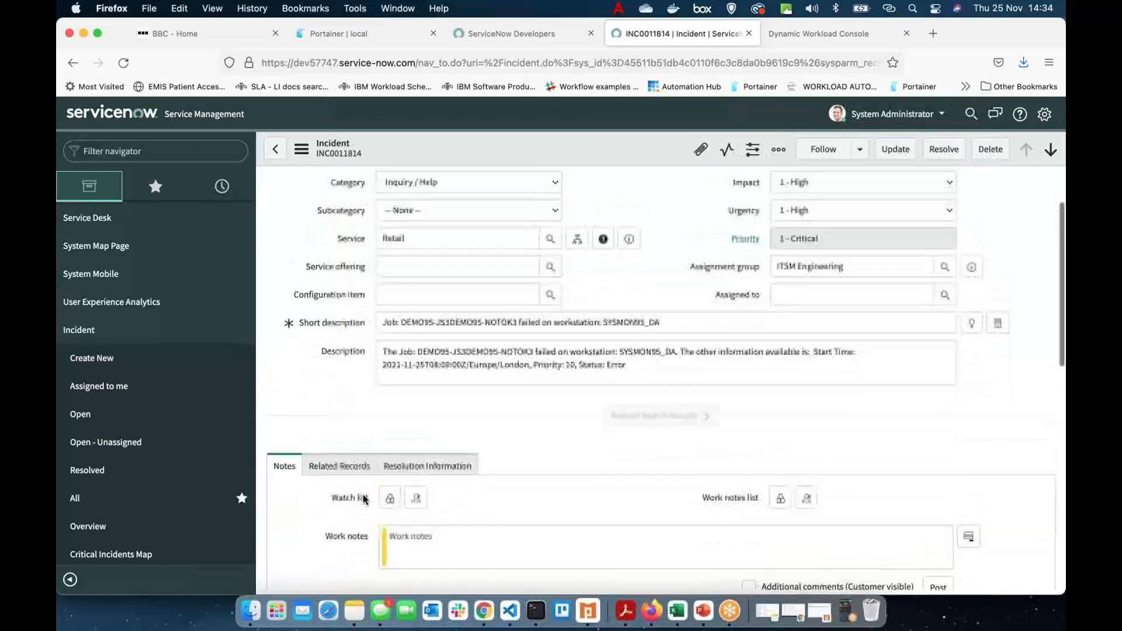
scroll(363, 499, "down", 6)
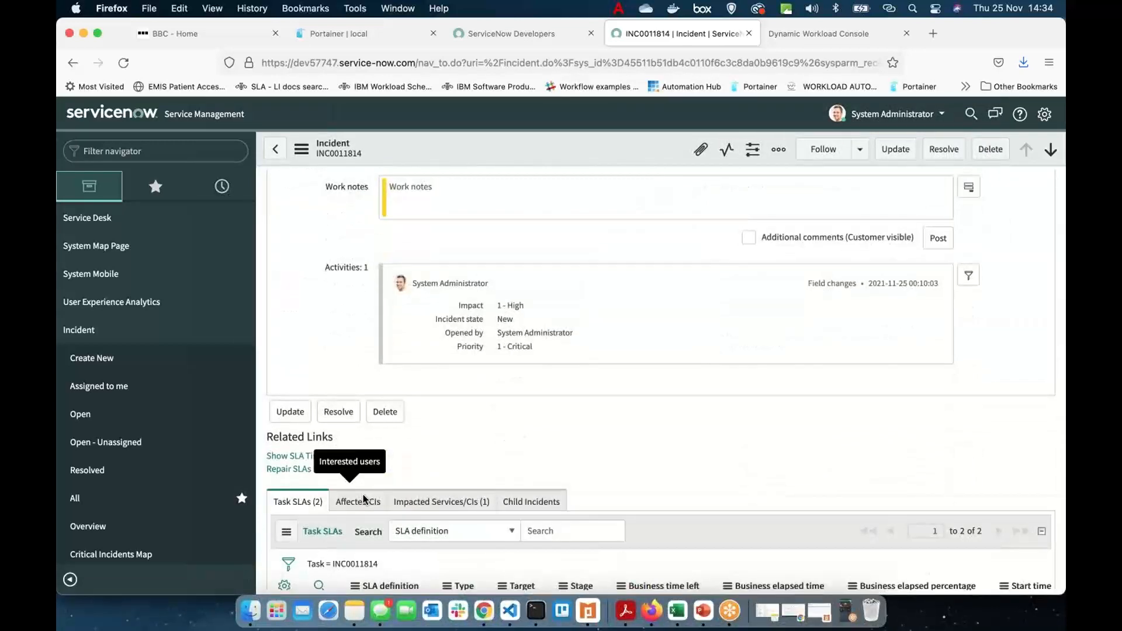
scroll(364, 499, "up", 2)
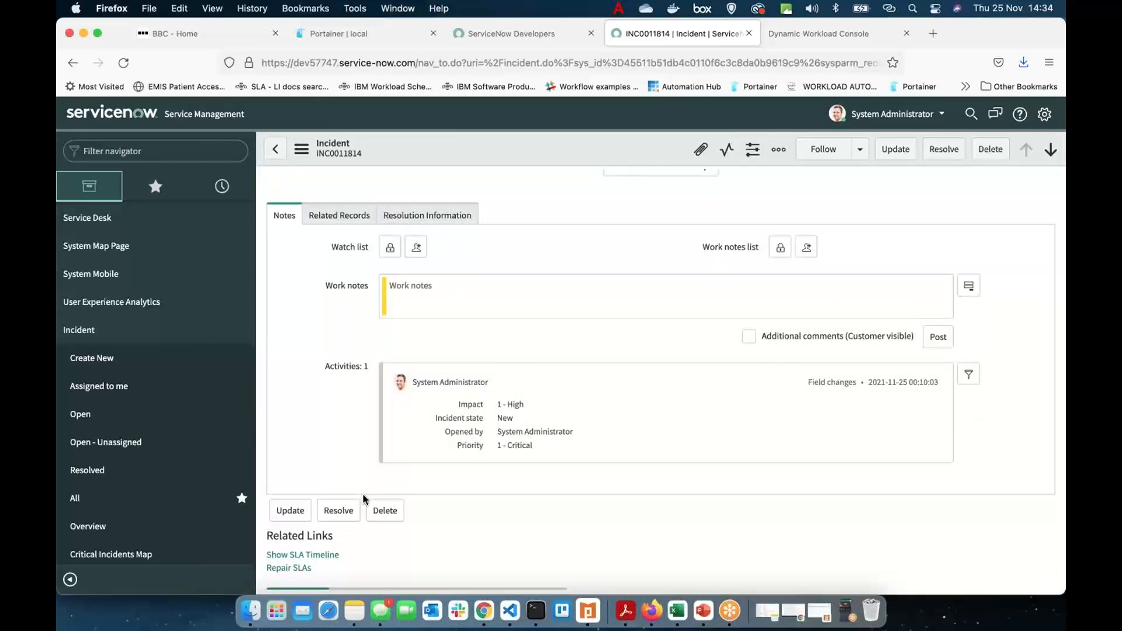
scroll(363, 499, "up", 5)
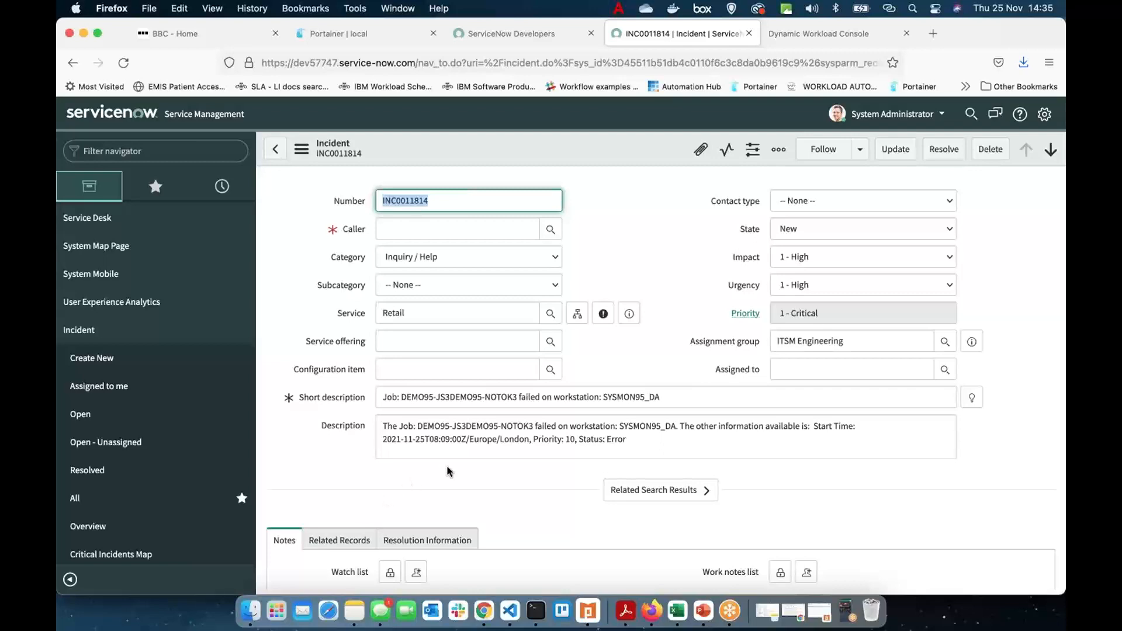
Examine the incident's description, activities and task SLAs, and return to the incidents list.
scroll(448, 471, "down", 3)
scroll(448, 471, "up", 3)
scroll(524, 490, "down", 3)
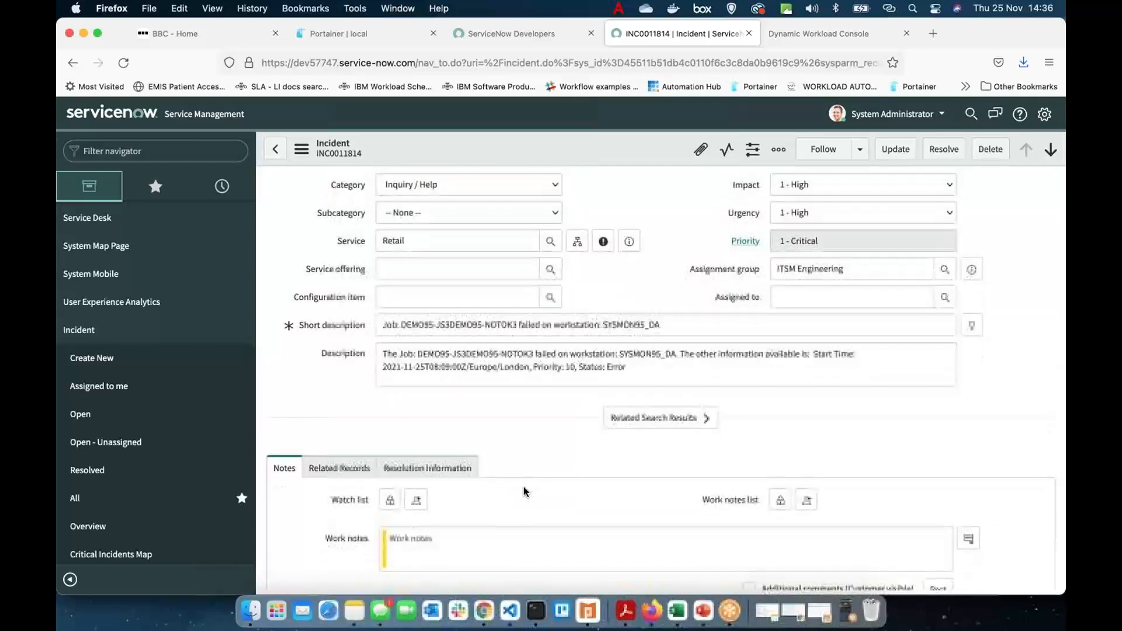
scroll(524, 491, "down", 10)
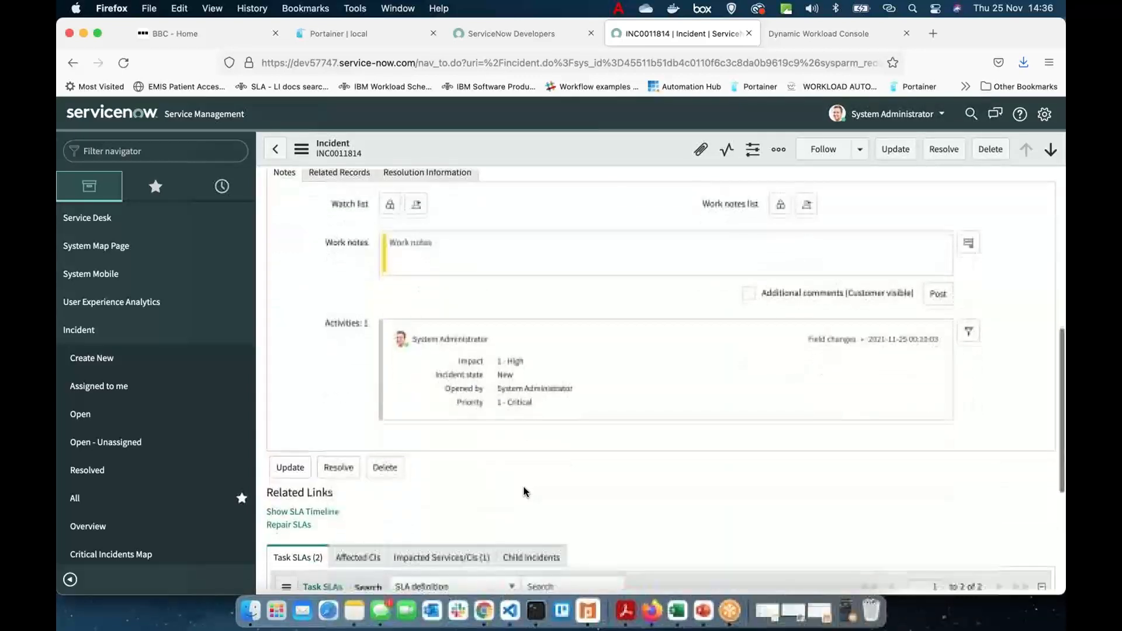
scroll(524, 491, "down", 3)
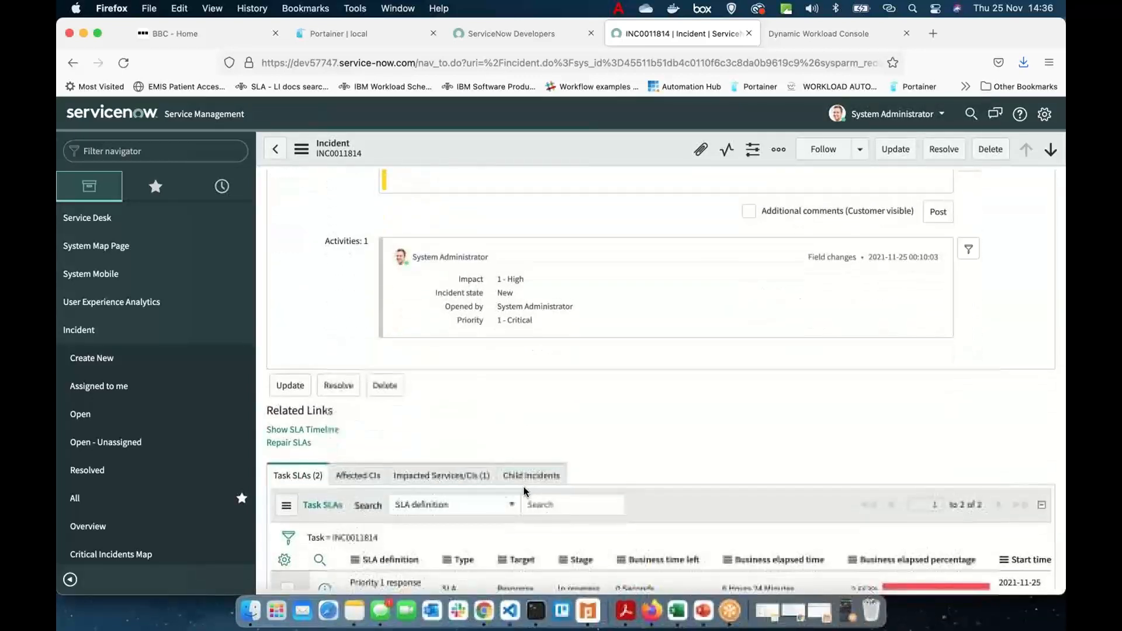
scroll(524, 491, "up", 2)
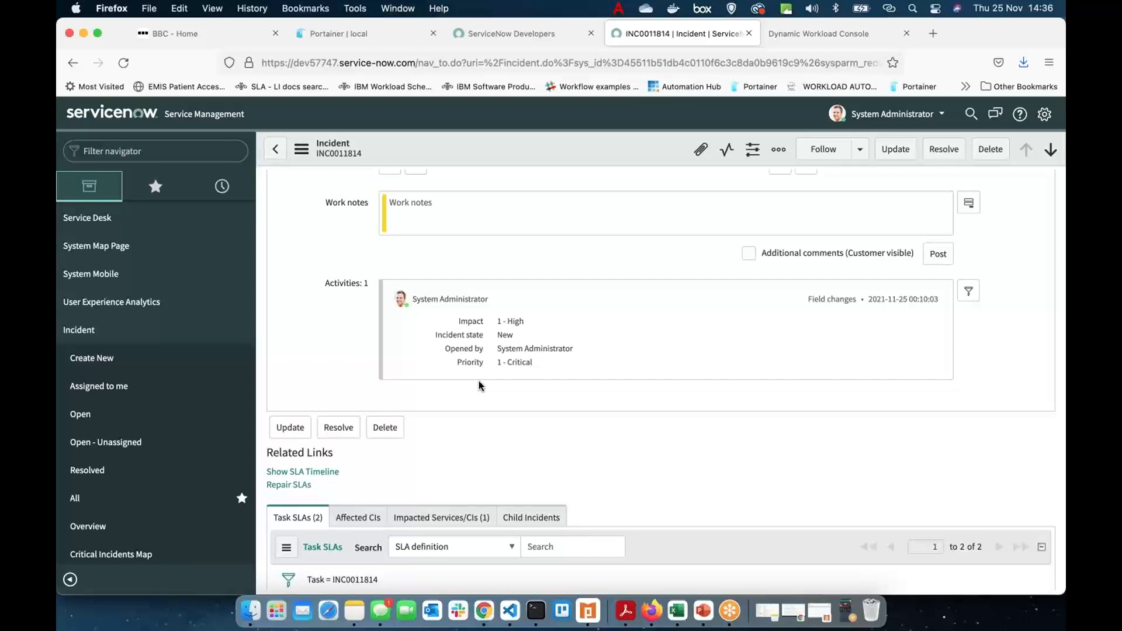
scroll(479, 381, "up", 10)
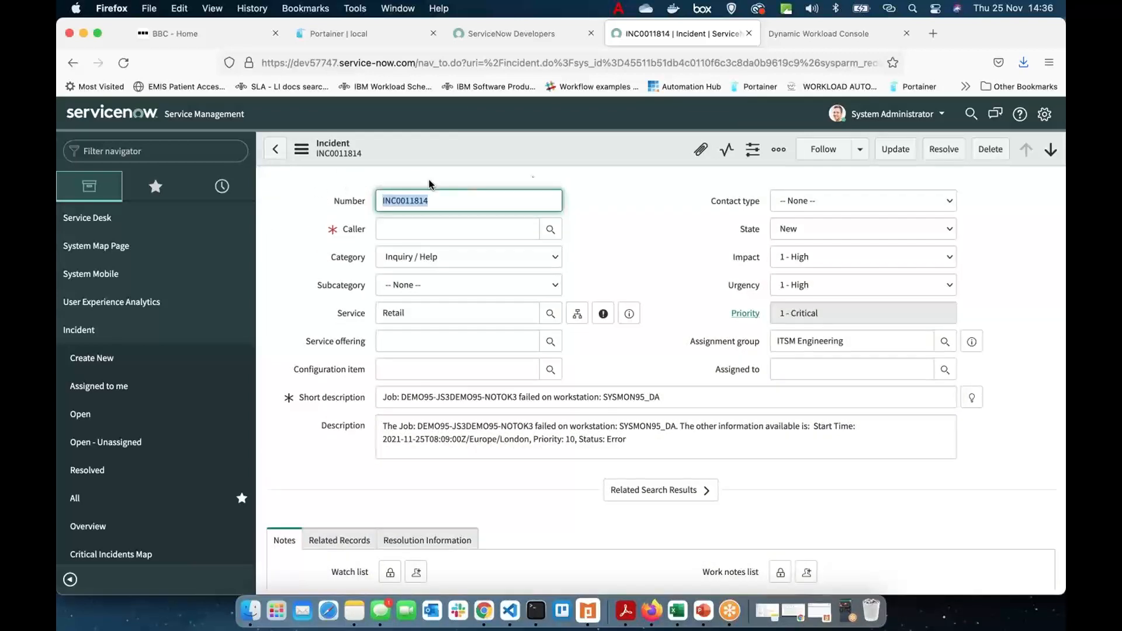
left_click(276, 150)
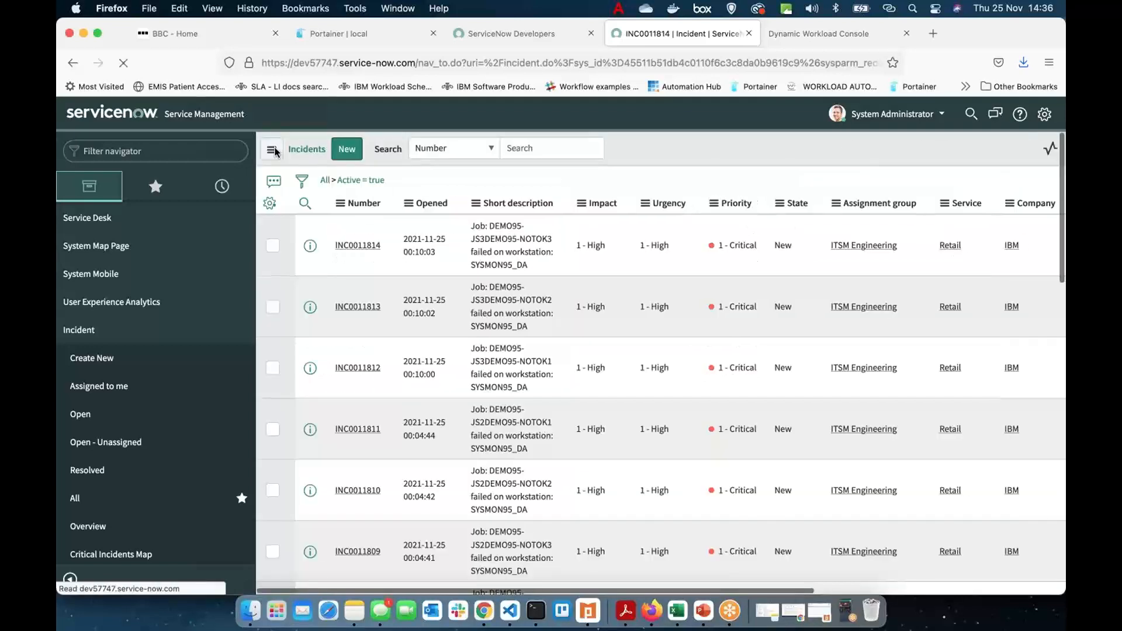
Log in to the Dynamic Workload Console as wauser, filling in the saved account password, and open the D Workload dashboard.
left_click(771, 36)
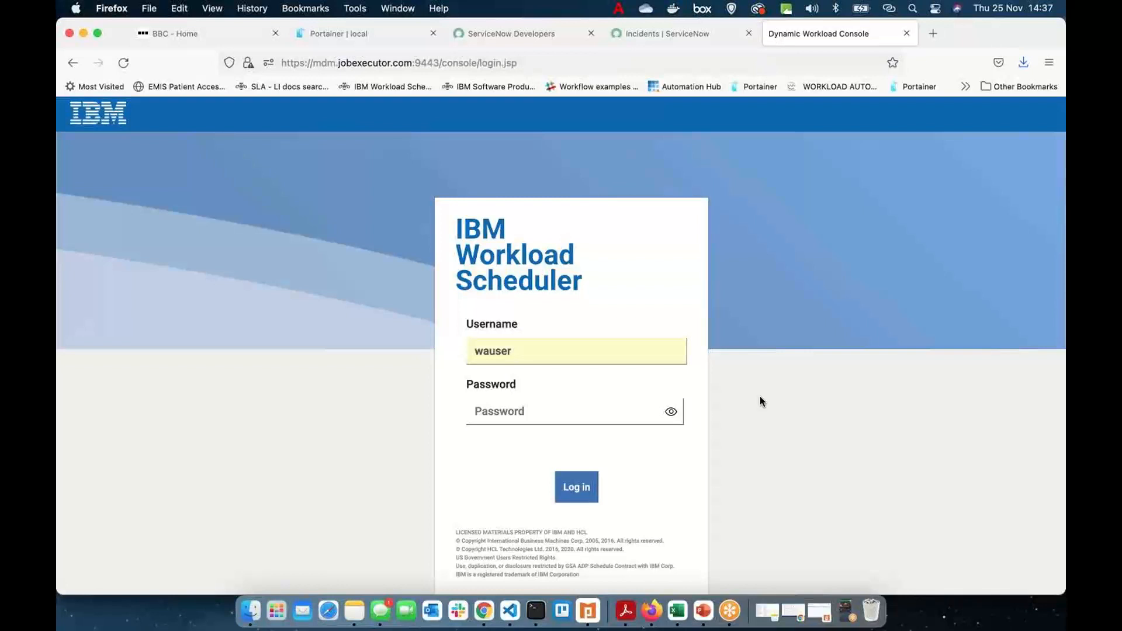
left_click(546, 409)
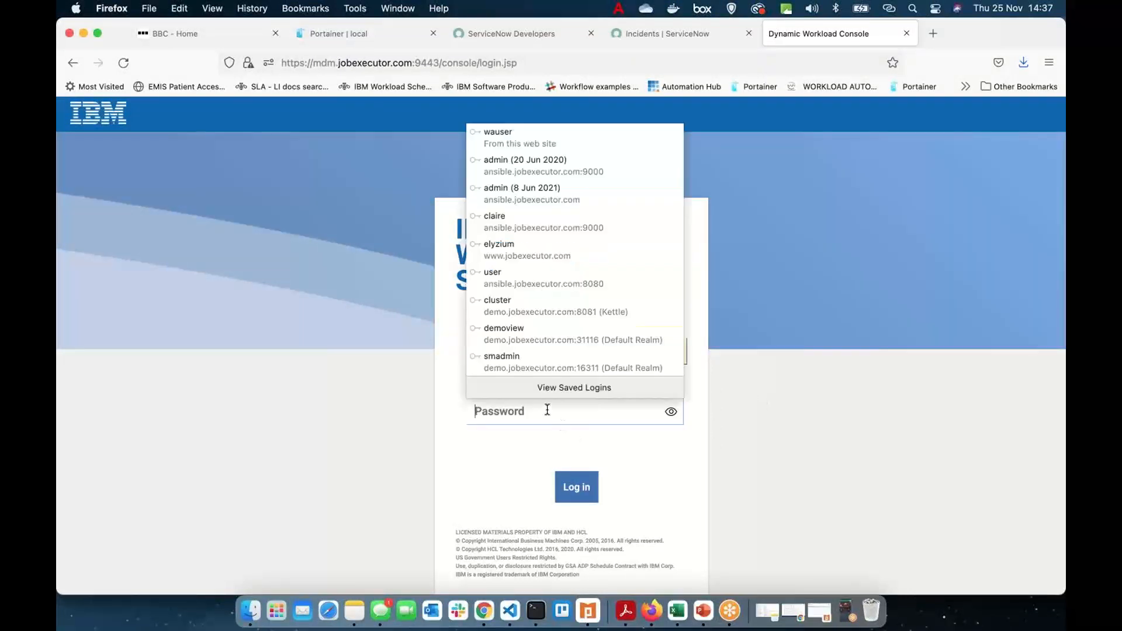
left_click(532, 125)
left_click(583, 493)
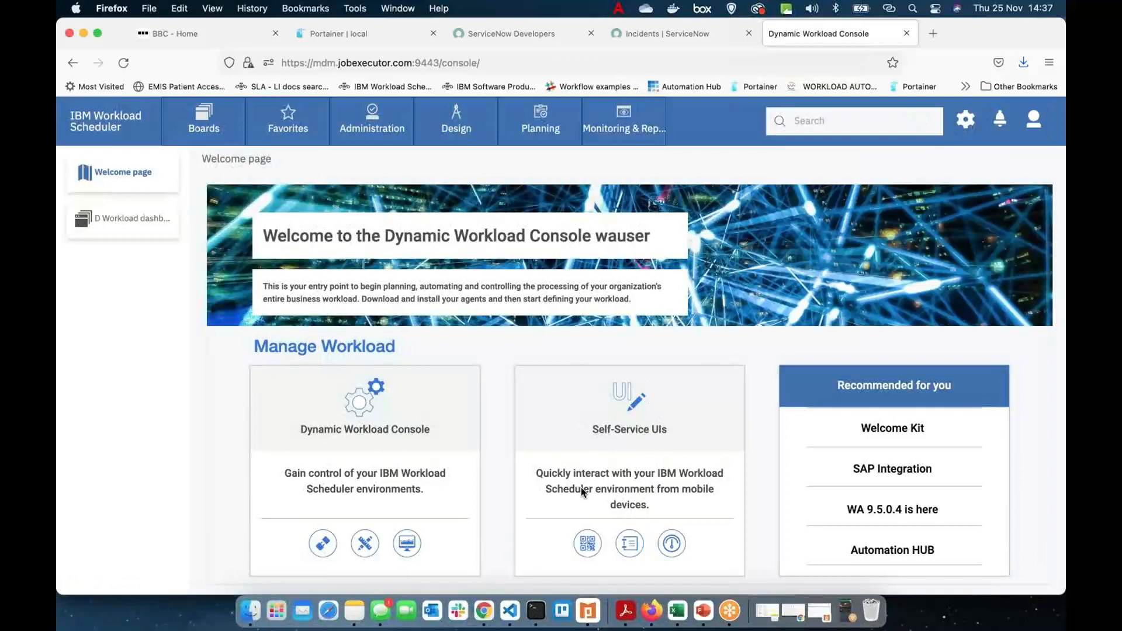
mouse_move(103, 322)
left_click(113, 219)
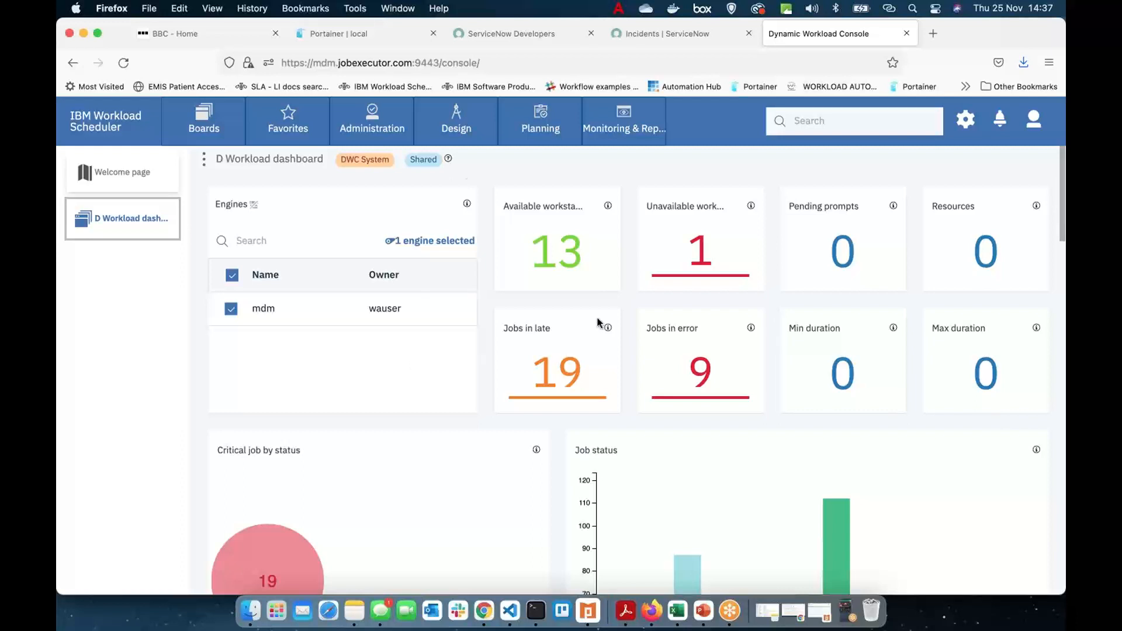
List all event rule definitions under Manage Event Rules using the mdm (Distributed) engine.
left_click(461, 130)
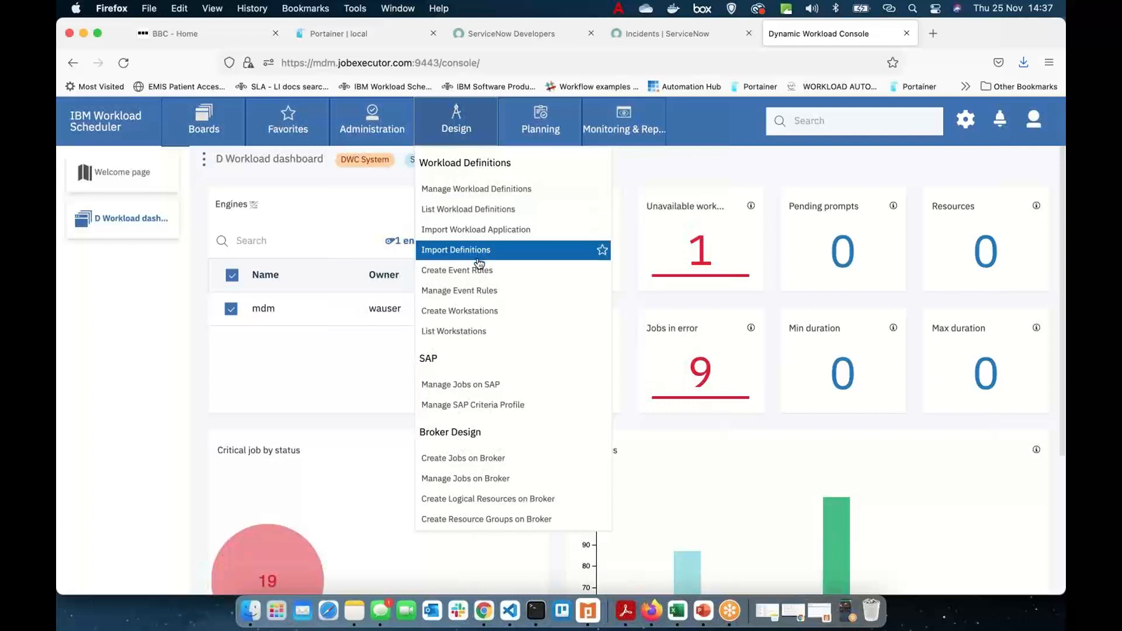
left_click(475, 291)
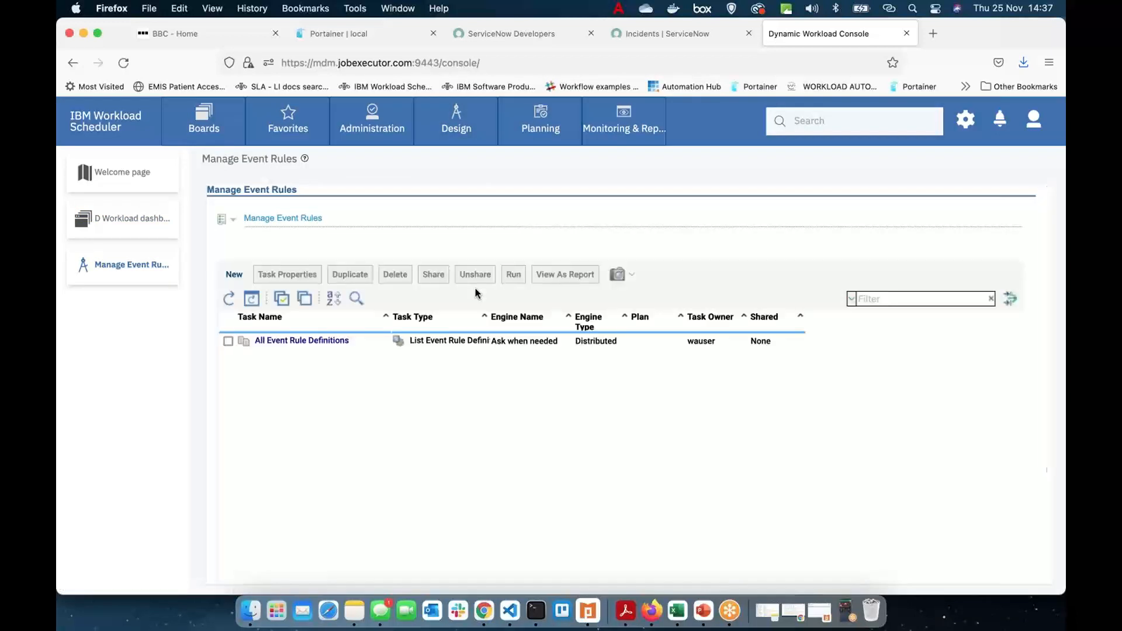
left_click(327, 341)
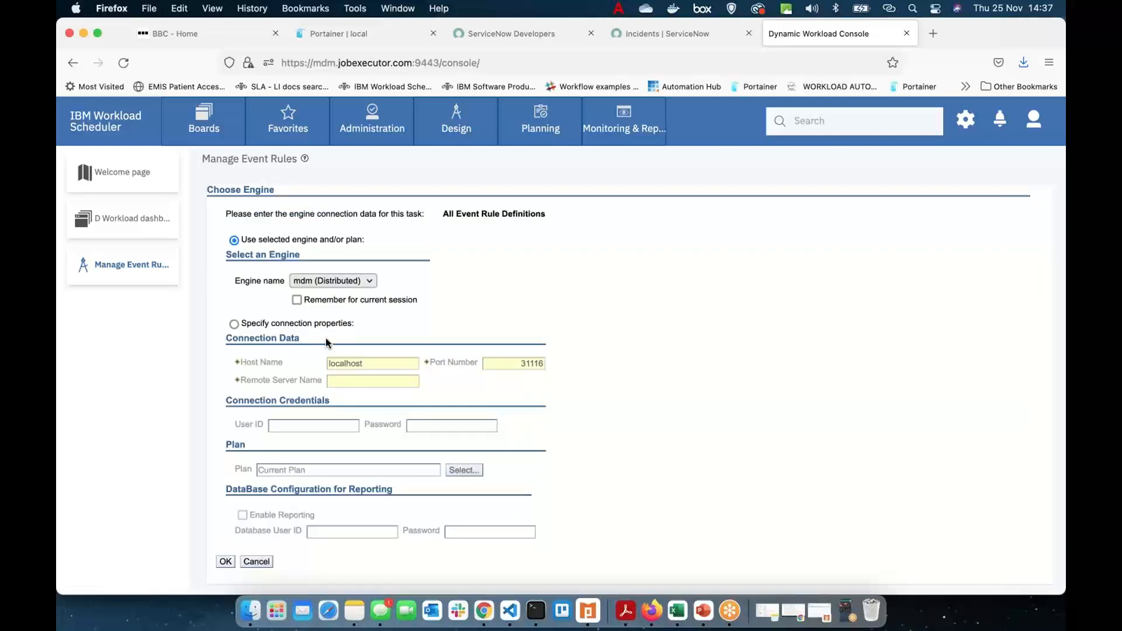
left_click(225, 562)
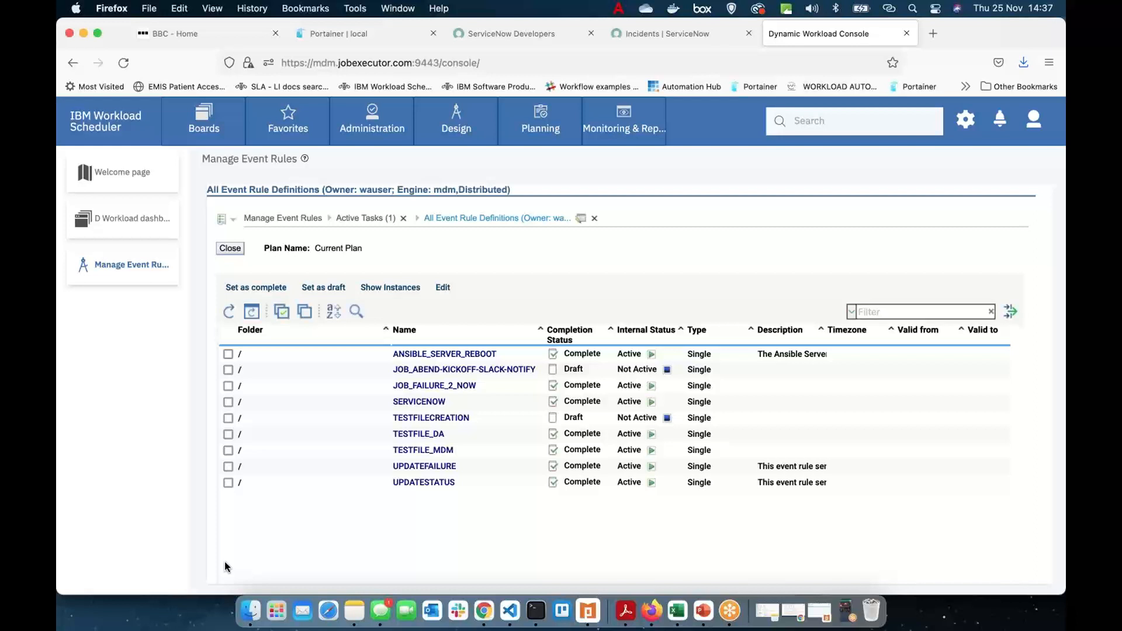
Show the instances of the JOB_FAILURE_2_NOW event rule and look through their time stamps and statuses.
left_click(228, 386)
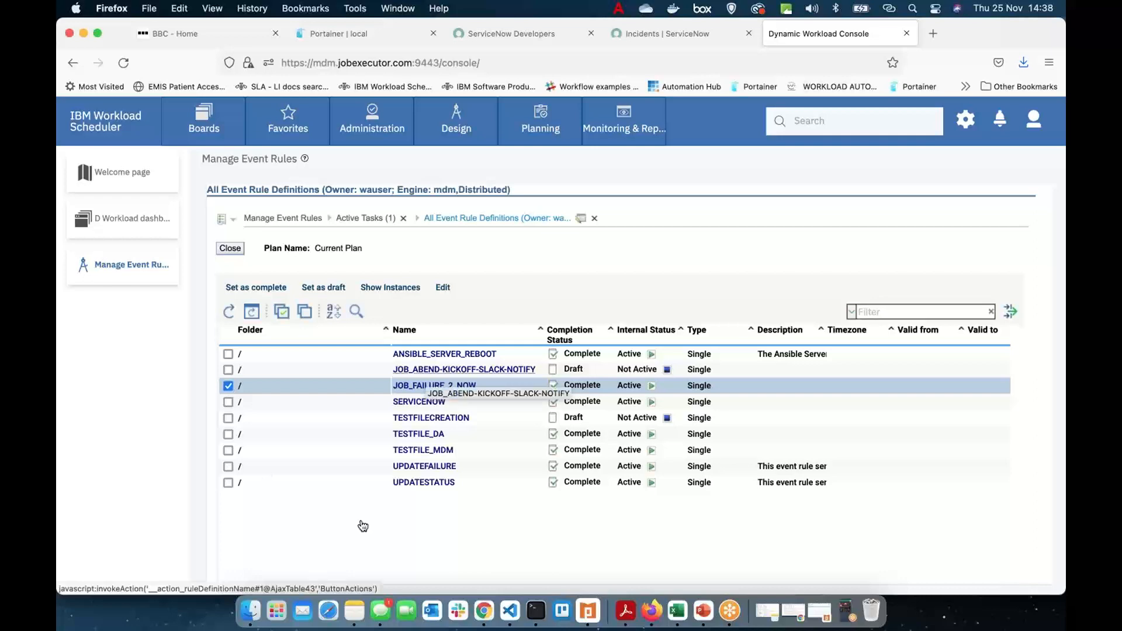
left_click(396, 290)
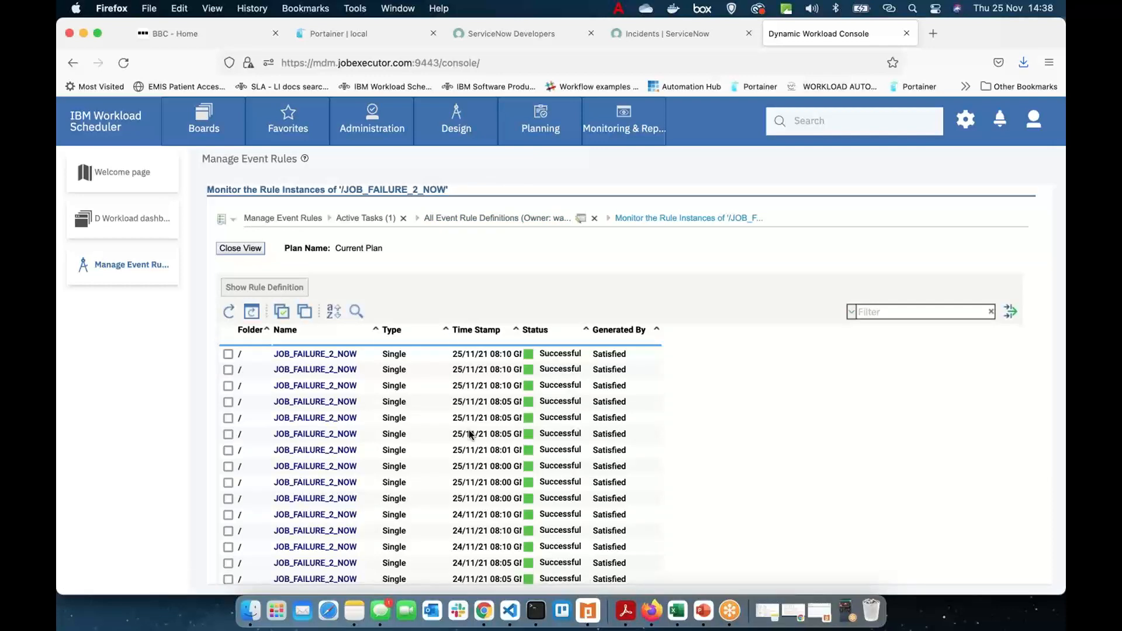
scroll(469, 432, "down", 8)
scroll(468, 462, "down", 2)
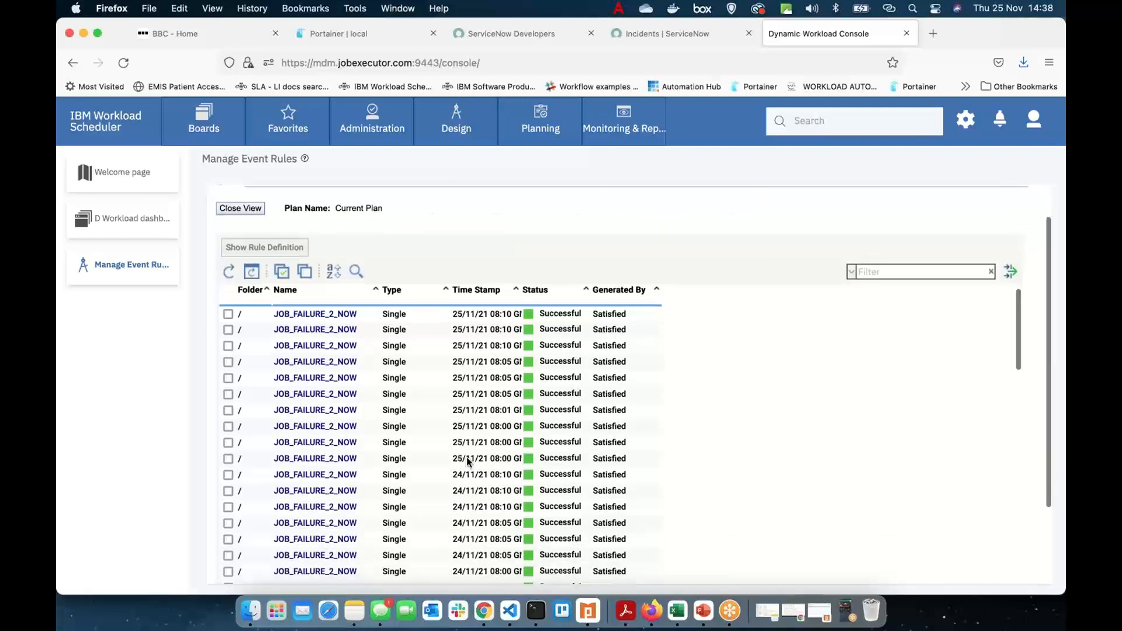
Open the properties of the newest JOB_FAILURE_2_NOW instance and examine its triggered Open Incident action.
left_click(344, 316)
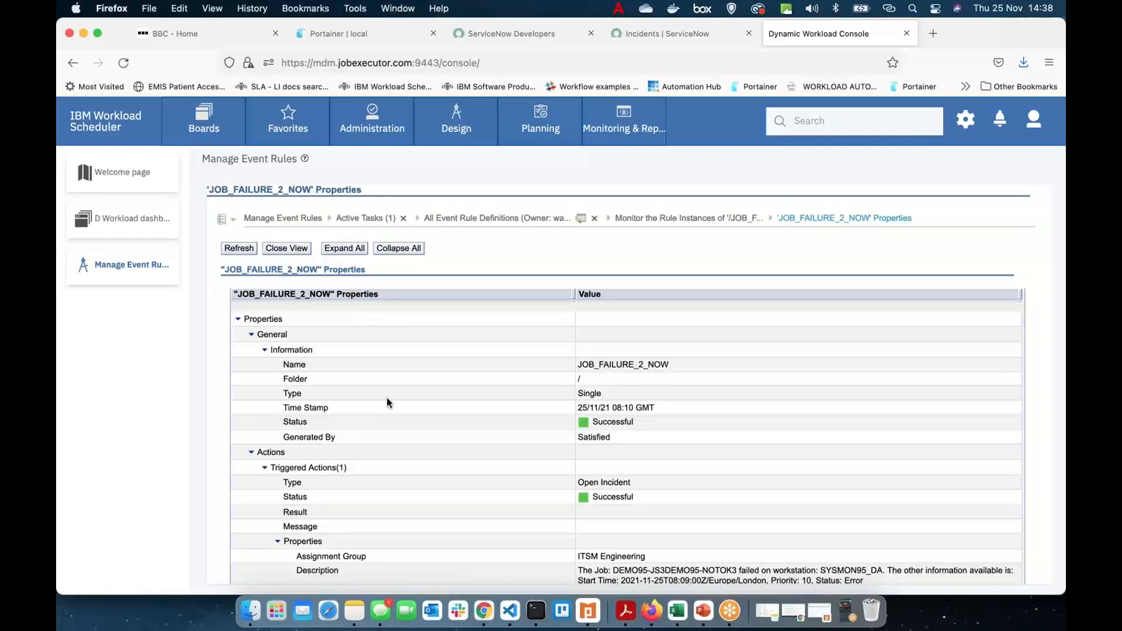
scroll(388, 403, "down", 4)
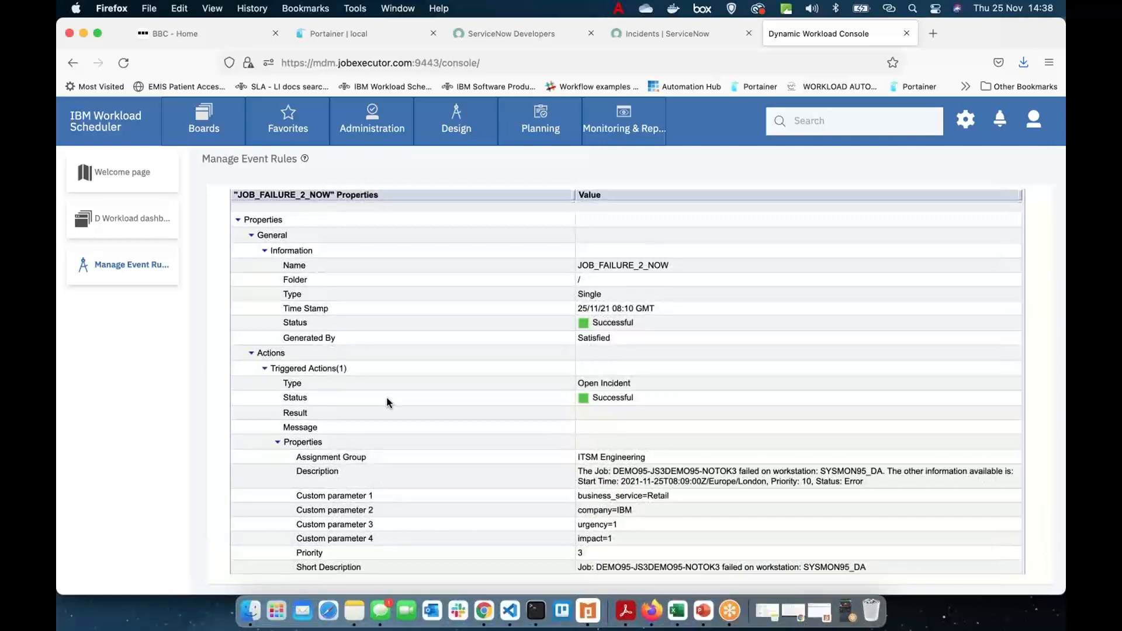
scroll(388, 402, "up", 4)
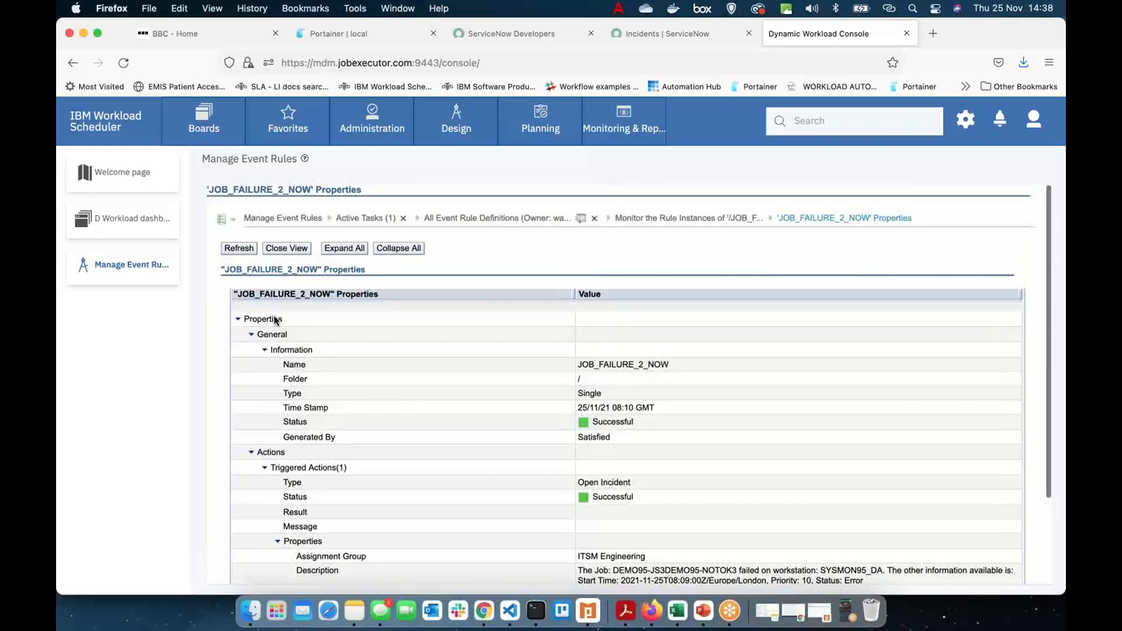
Close the instance views, open the JOB_FAILURE_2_NOW event rule for editing, and show the properties of its Open Incident action.
left_click(282, 250)
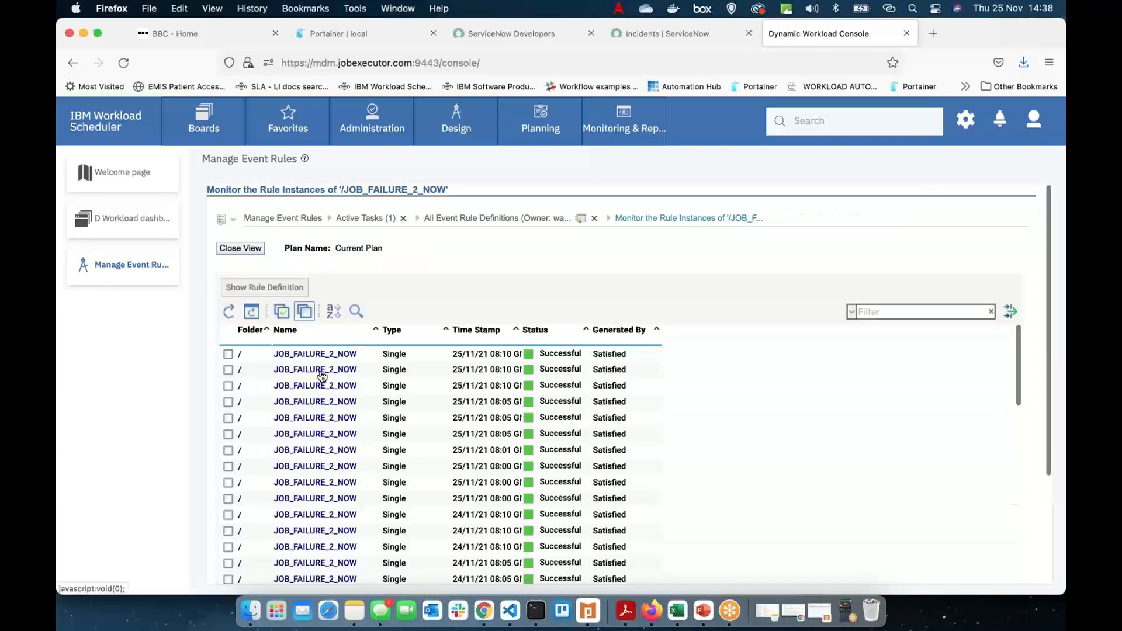
left_click(241, 247)
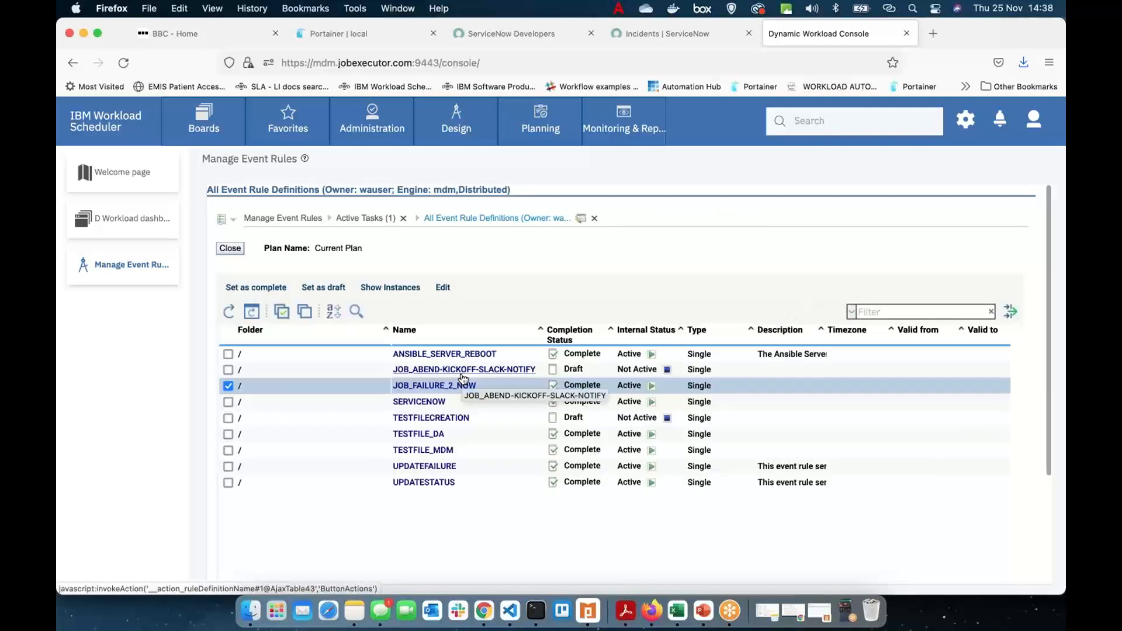
left_click(443, 288)
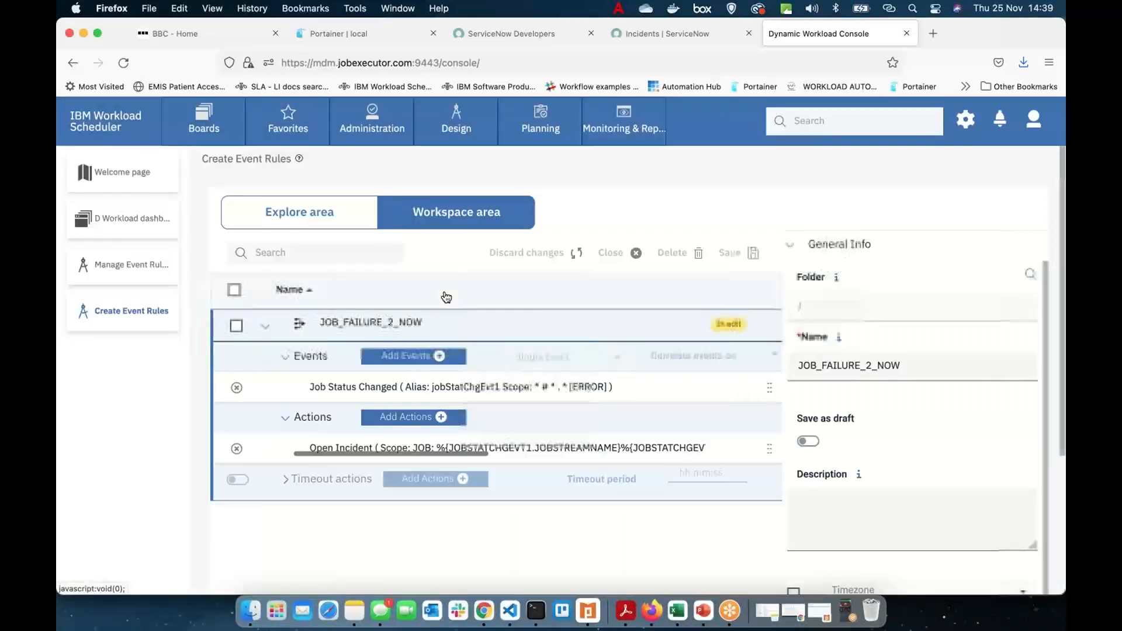
left_click(369, 447)
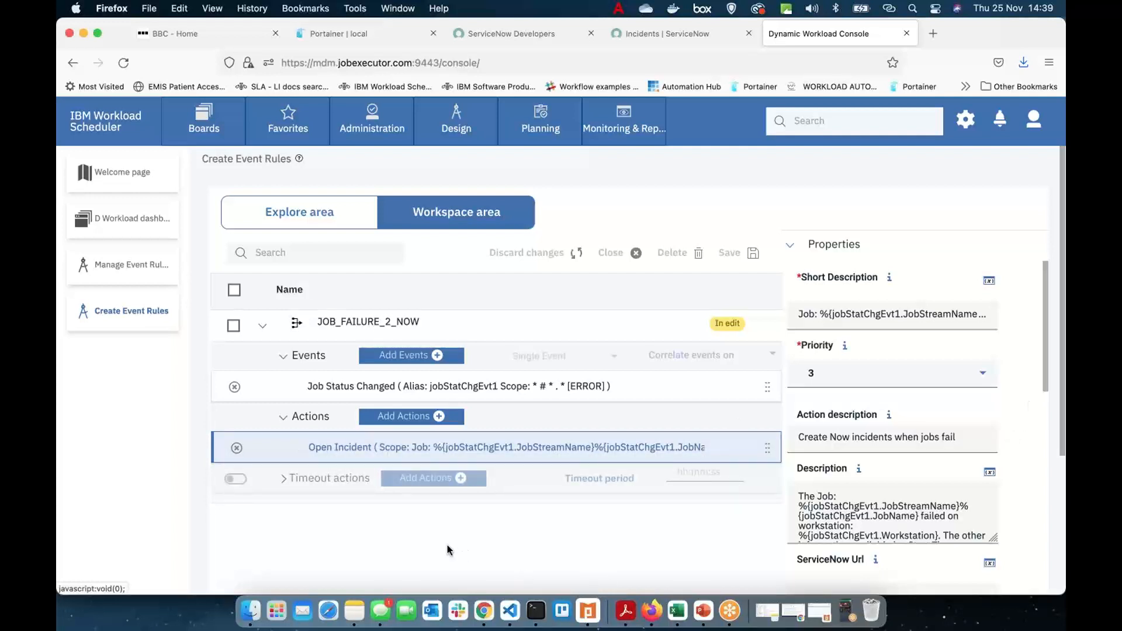
Look at the ServiceNow plug-in's entries among the actions available for the rule, and leave the selection without adding one.
scroll(447, 544, "down", 1)
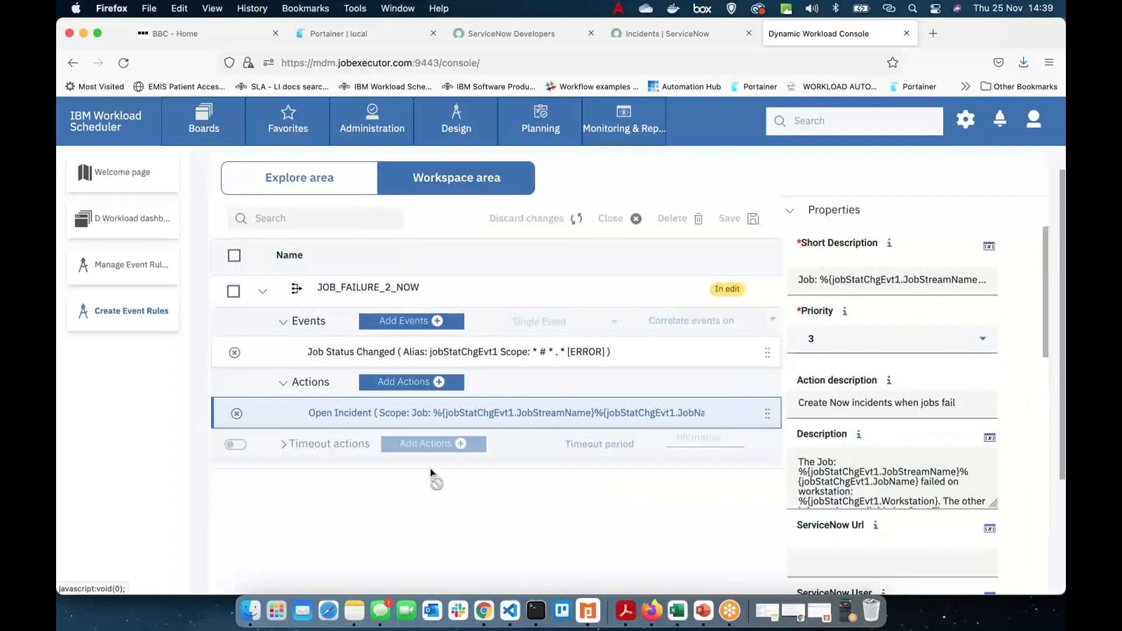
left_click(401, 383)
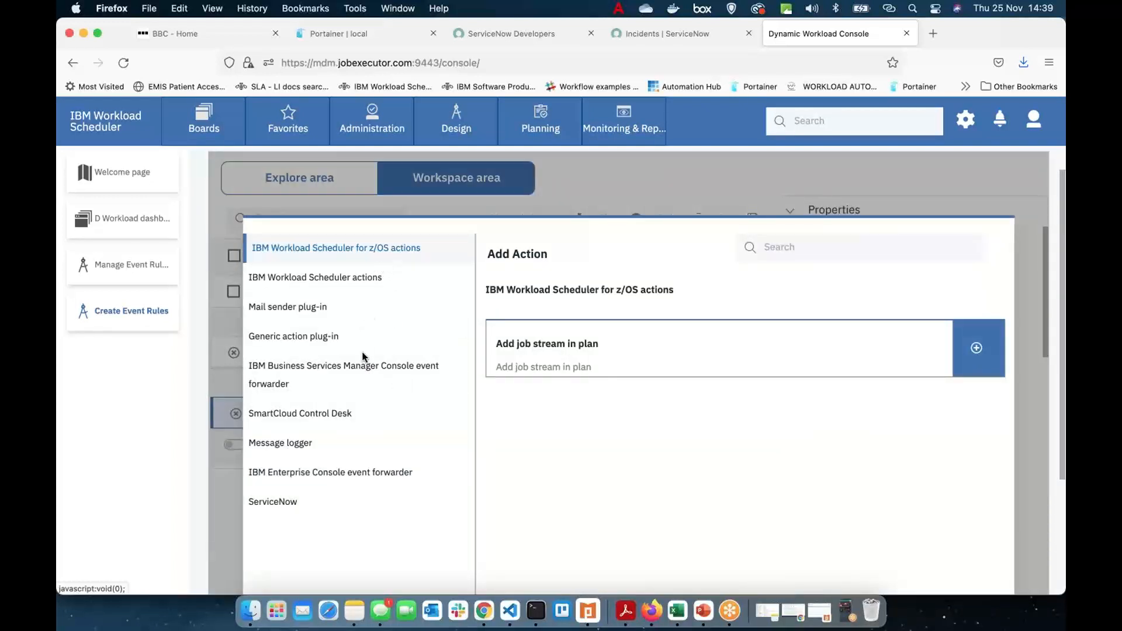
left_click(281, 504)
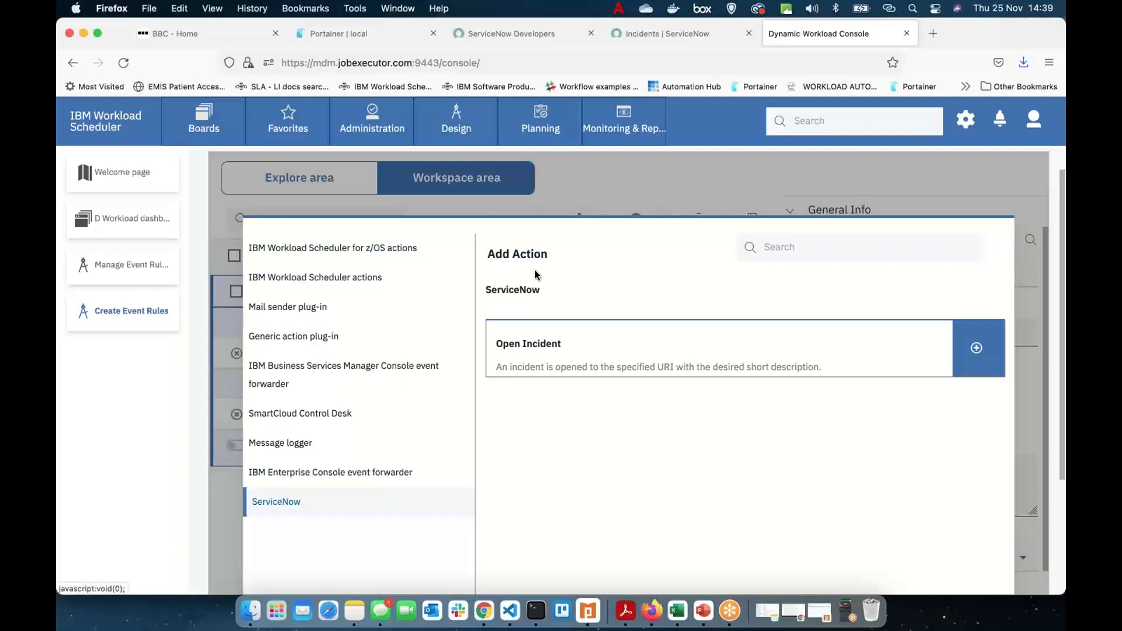
scroll(534, 275, "down", 3)
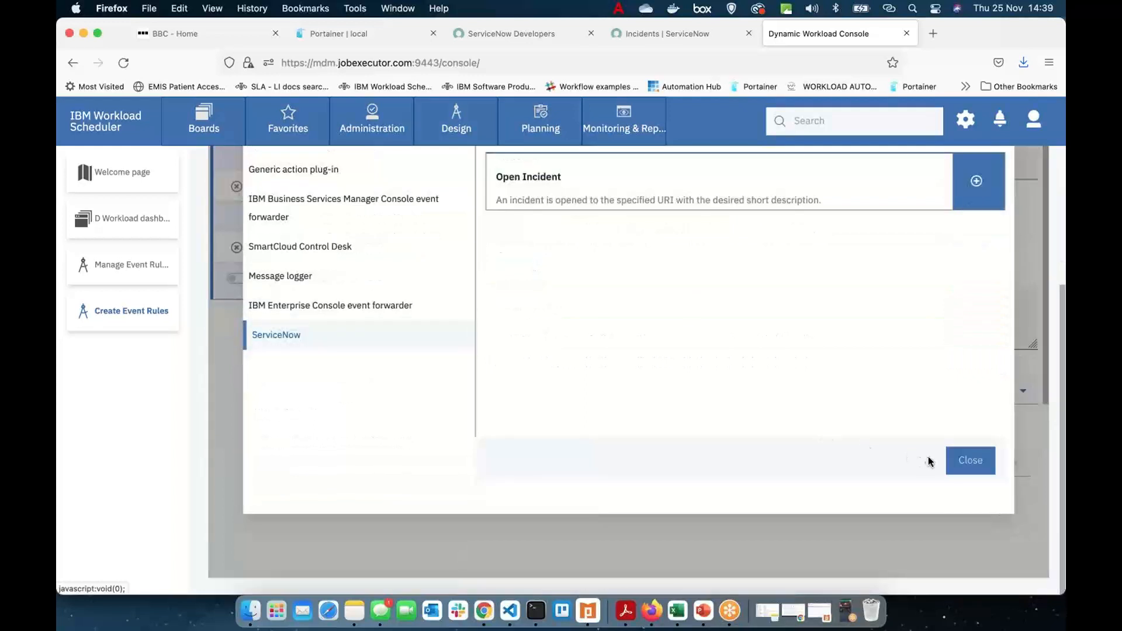
left_click(964, 461)
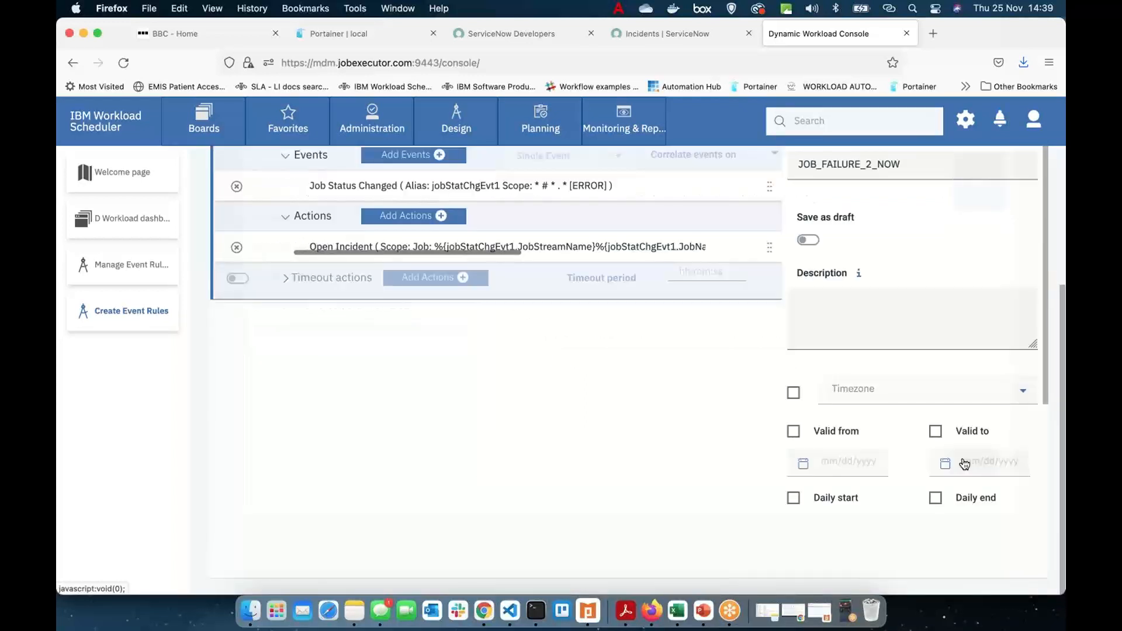
Examine the Open Incident action's properties, from short description, priority and ServiceNow connection fields to the assignment group and first custom parameters.
scroll(600, 350, "up", 2)
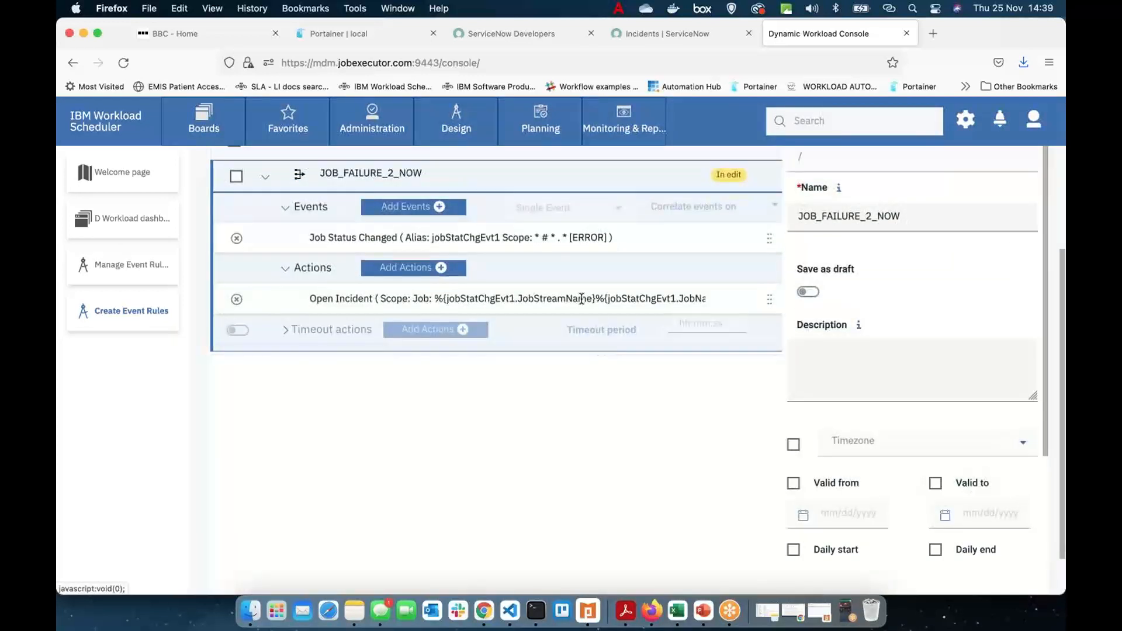
left_click(581, 298)
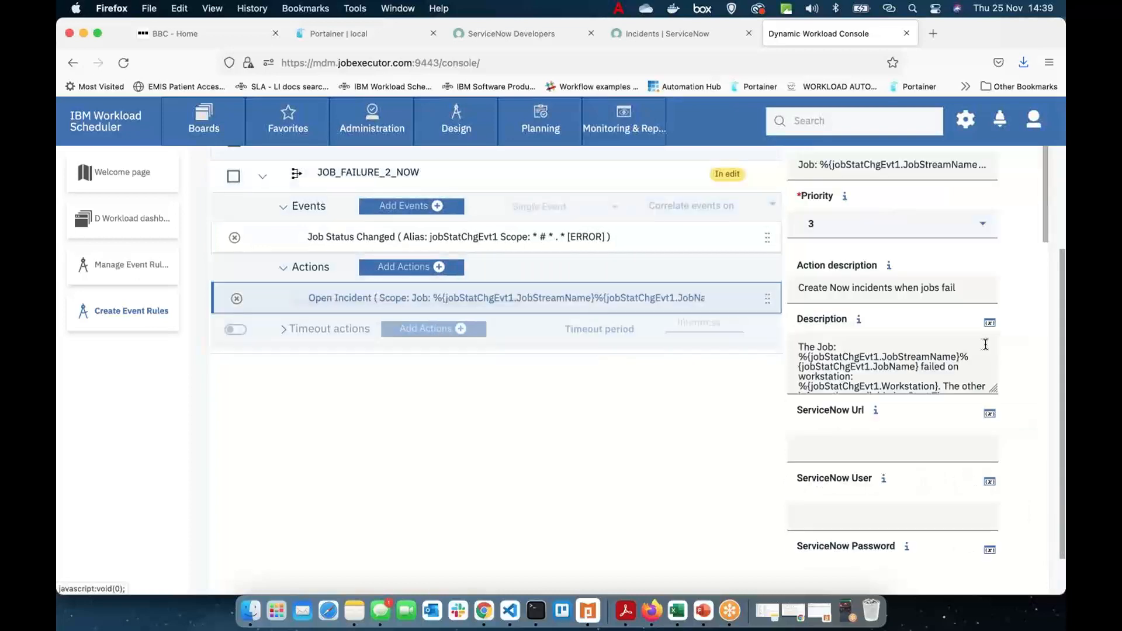
scroll(985, 345, "up", 1)
scroll(985, 345, "up", 3)
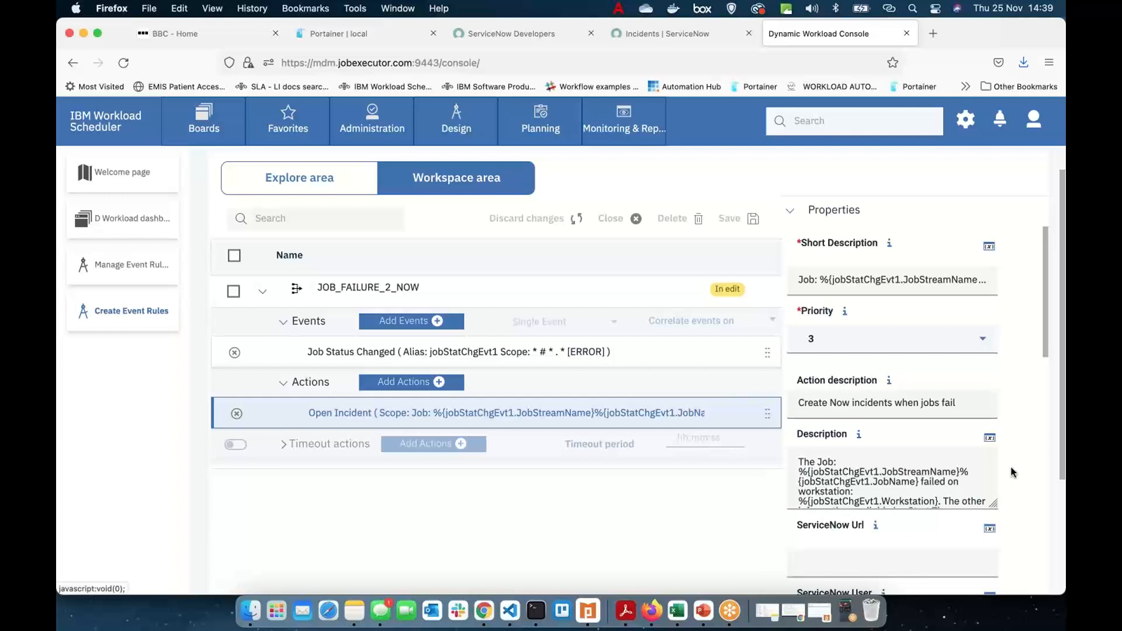
scroll(1013, 472, "down", 2)
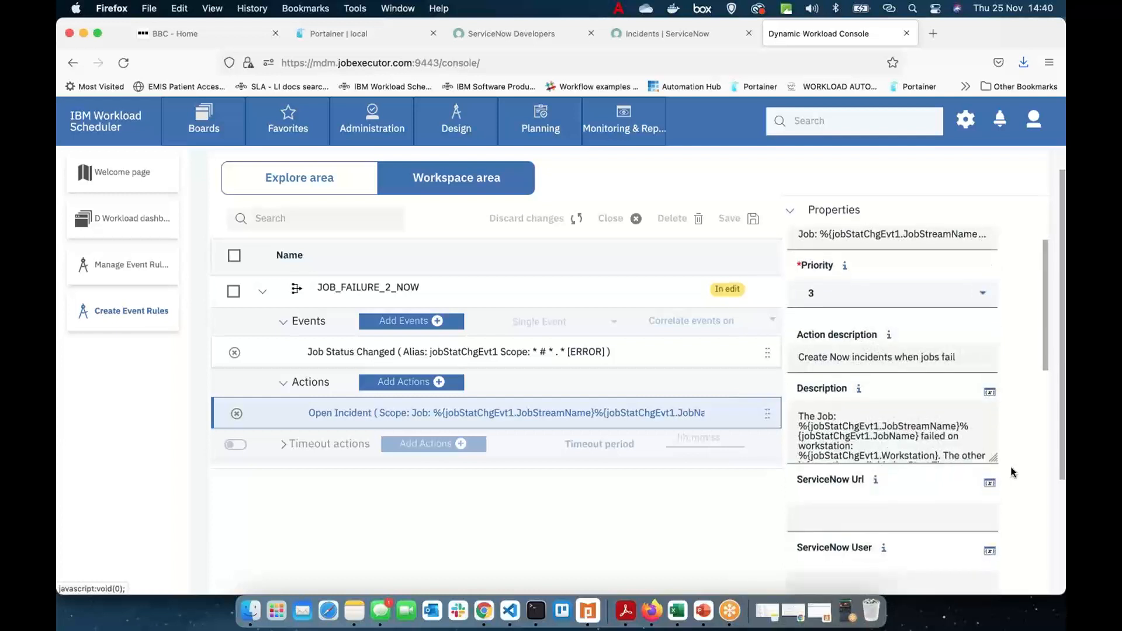
scroll(1012, 472, "down", 5)
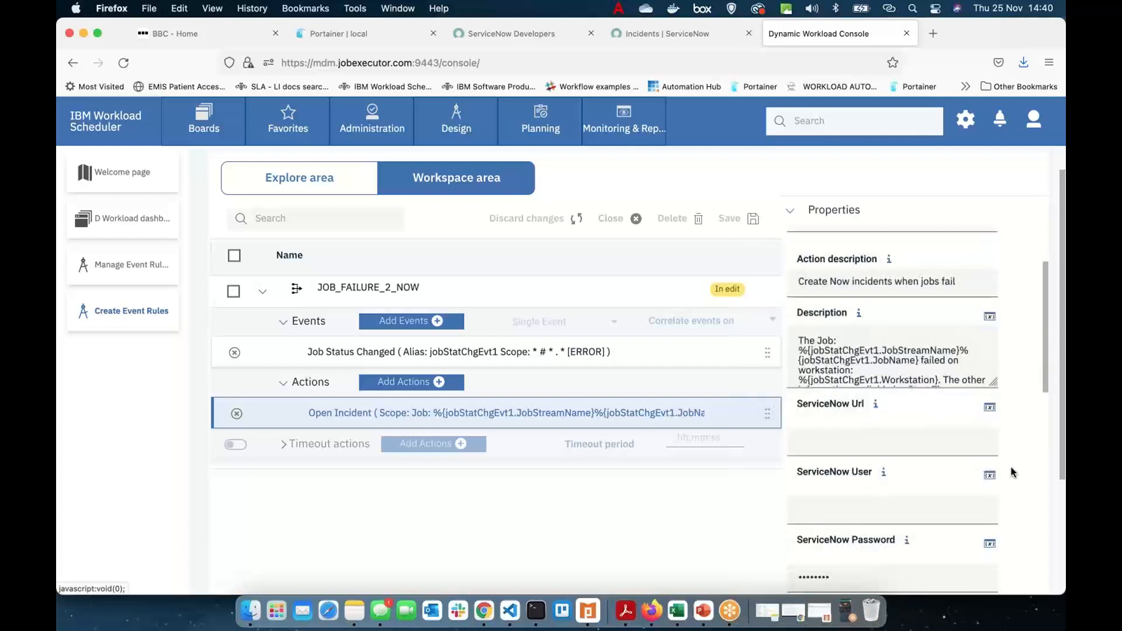
scroll(1013, 472, "down", 2)
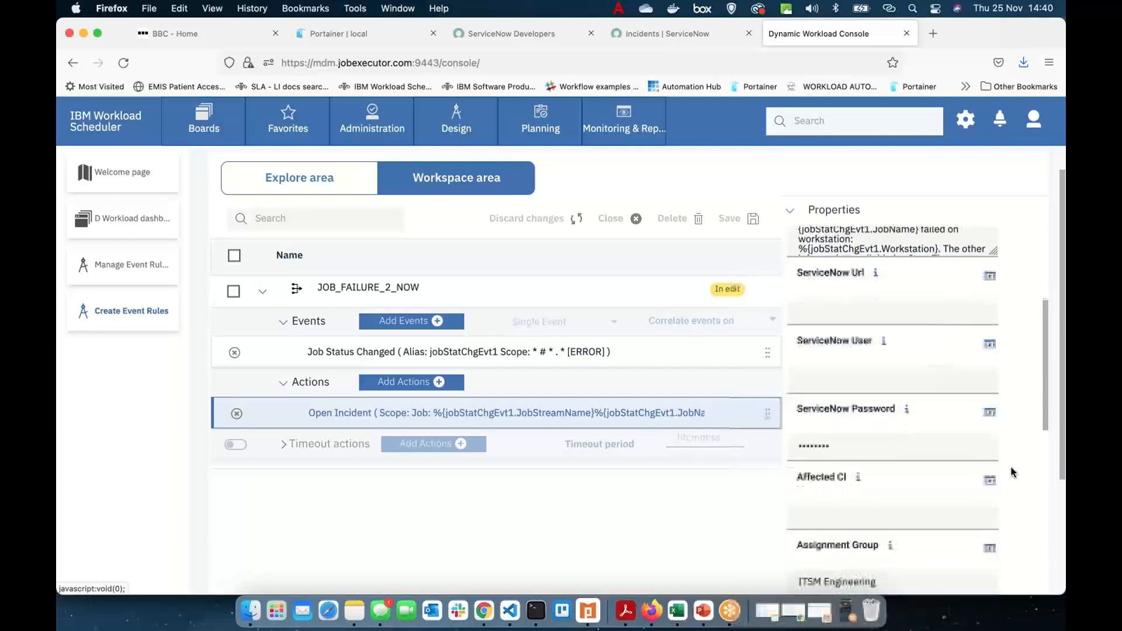
scroll(1012, 473, "down", 2)
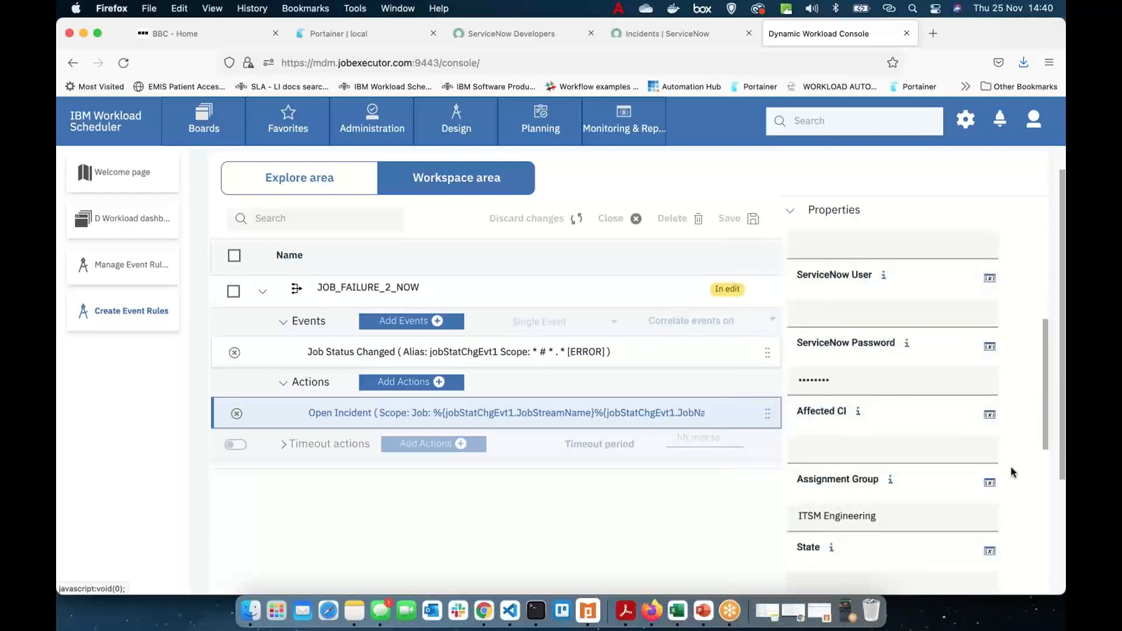
scroll(1012, 472, "down", 2)
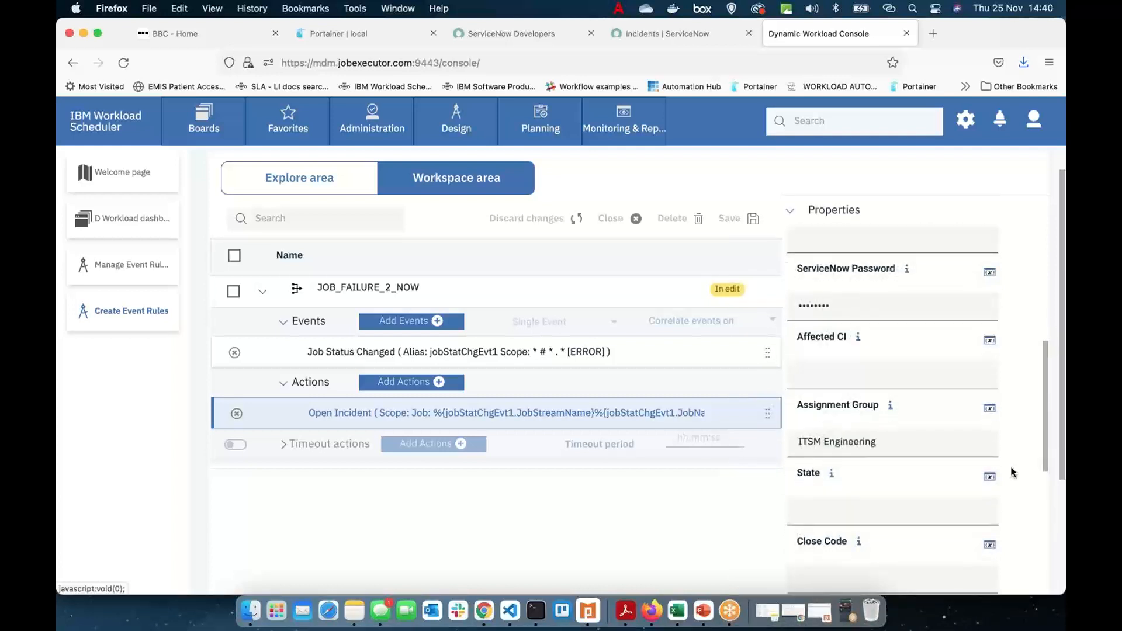
scroll(1012, 472, "down", 3)
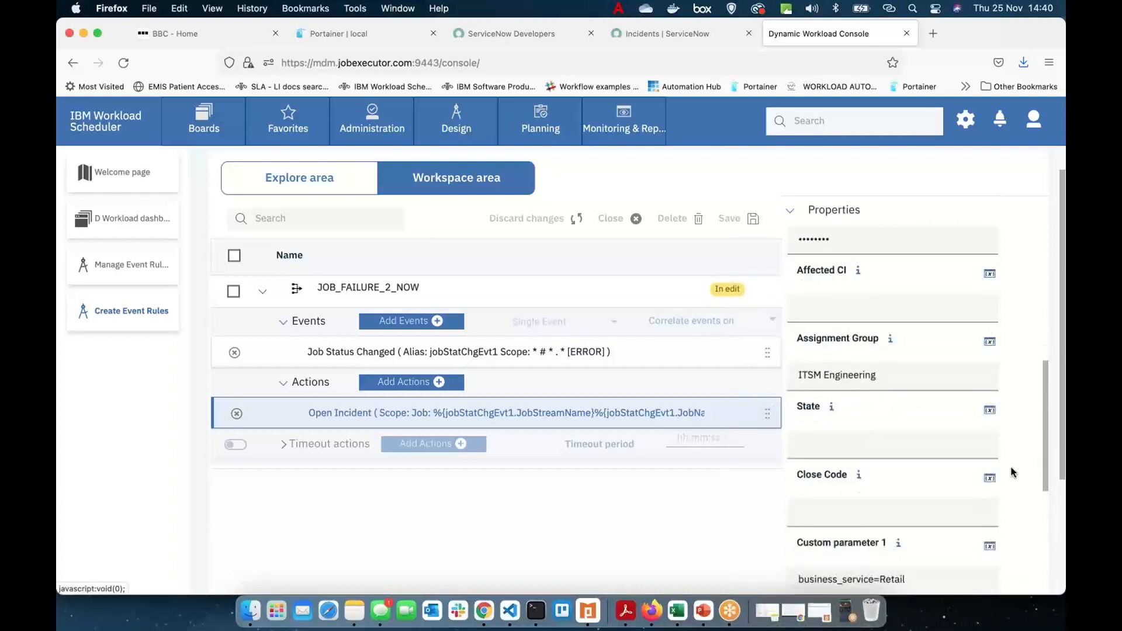
scroll(1013, 473, "down", 3)
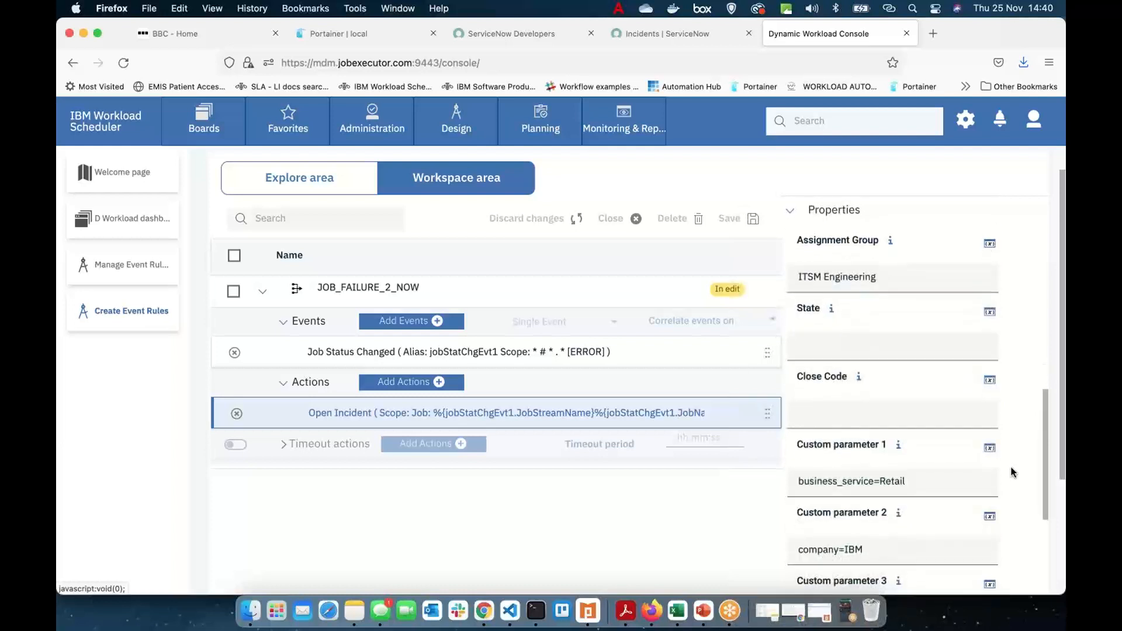
scroll(1012, 473, "up", 1)
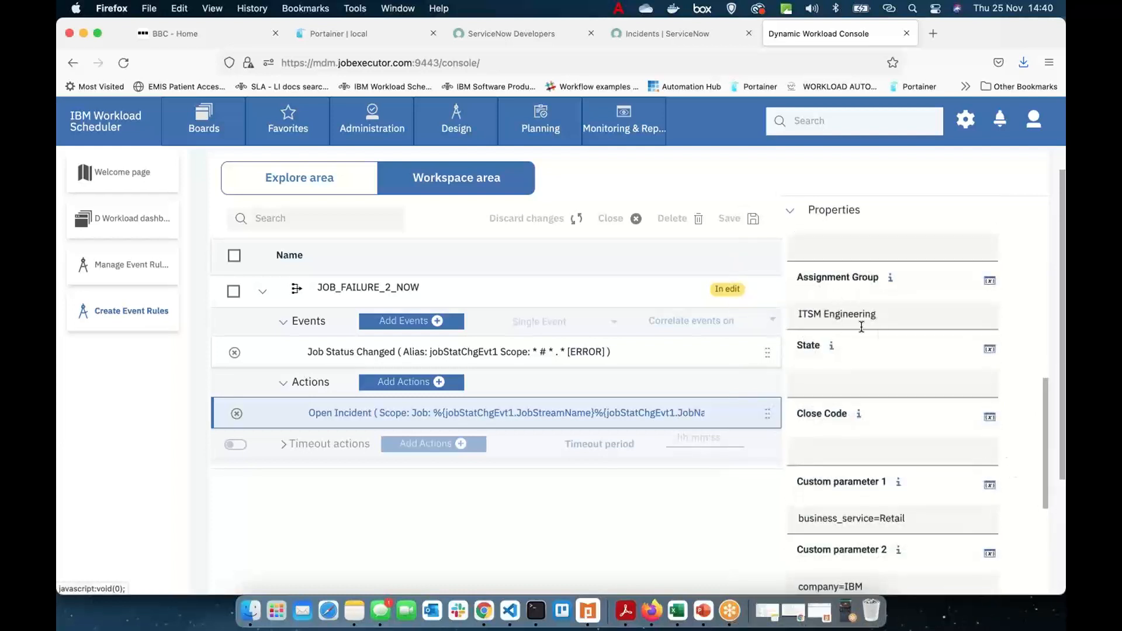
Compare the Open Incident action's assignment group and custom parameters with the columns of the ServiceNow incidents list, returning to the Dynamic Workload Console.
left_click(651, 36)
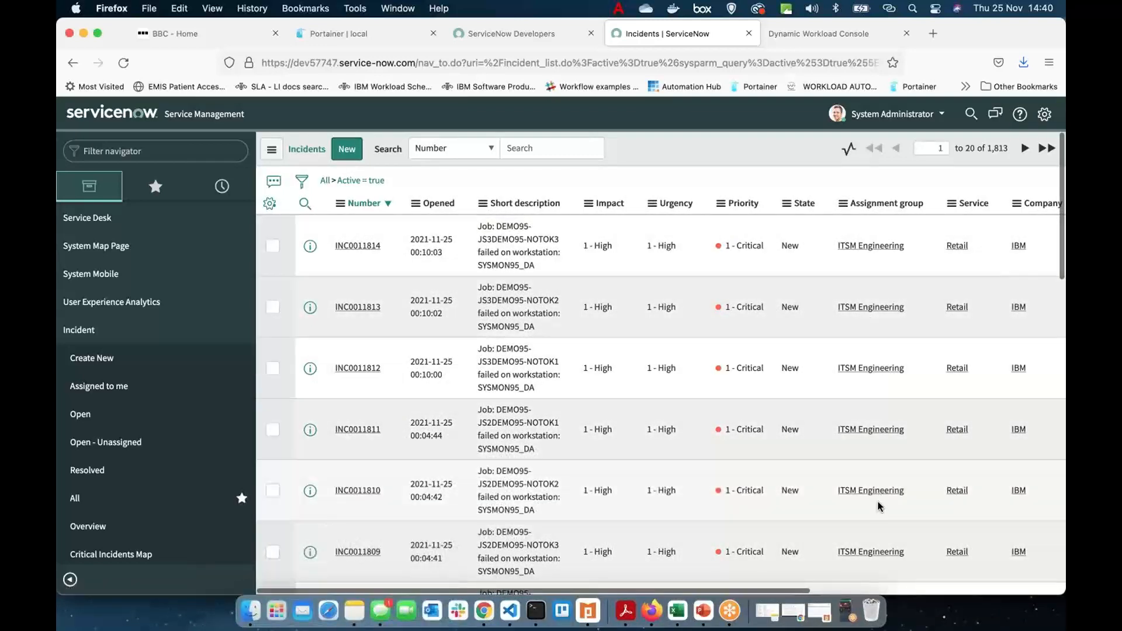
left_click(766, 35)
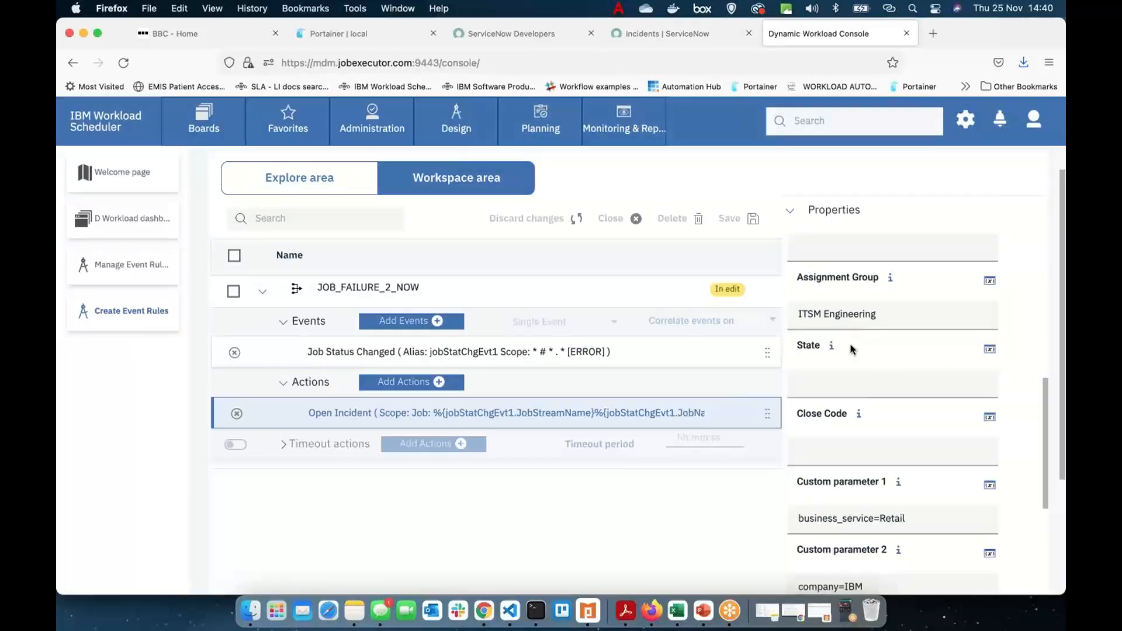
scroll(852, 349, "down", 3)
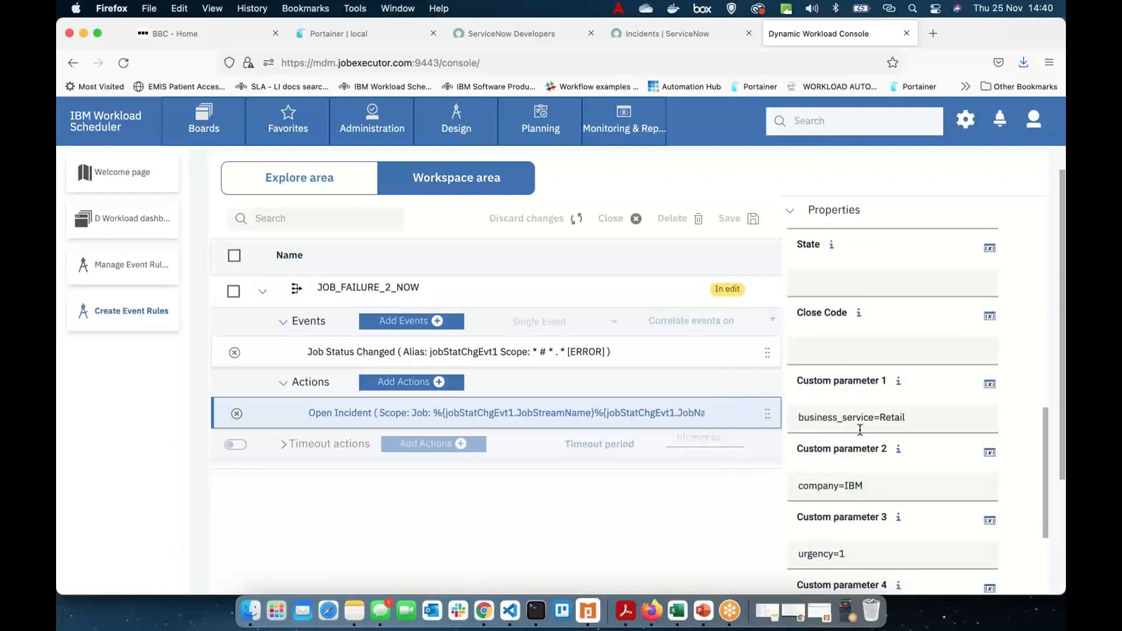
scroll(859, 430, "down", 4)
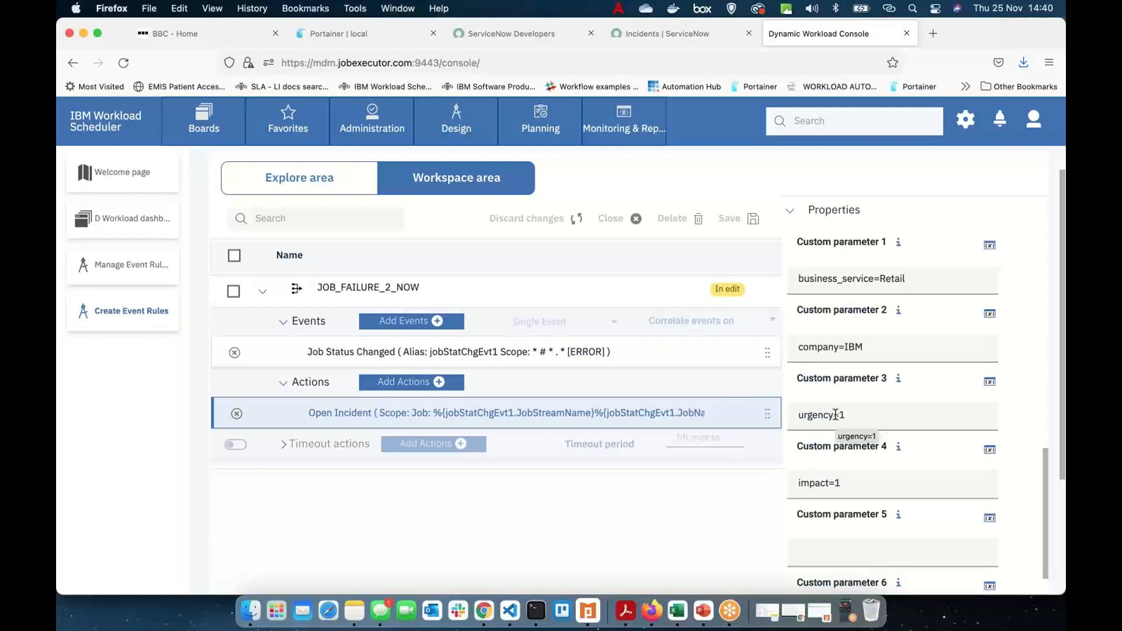
scroll(835, 414, "up", 7)
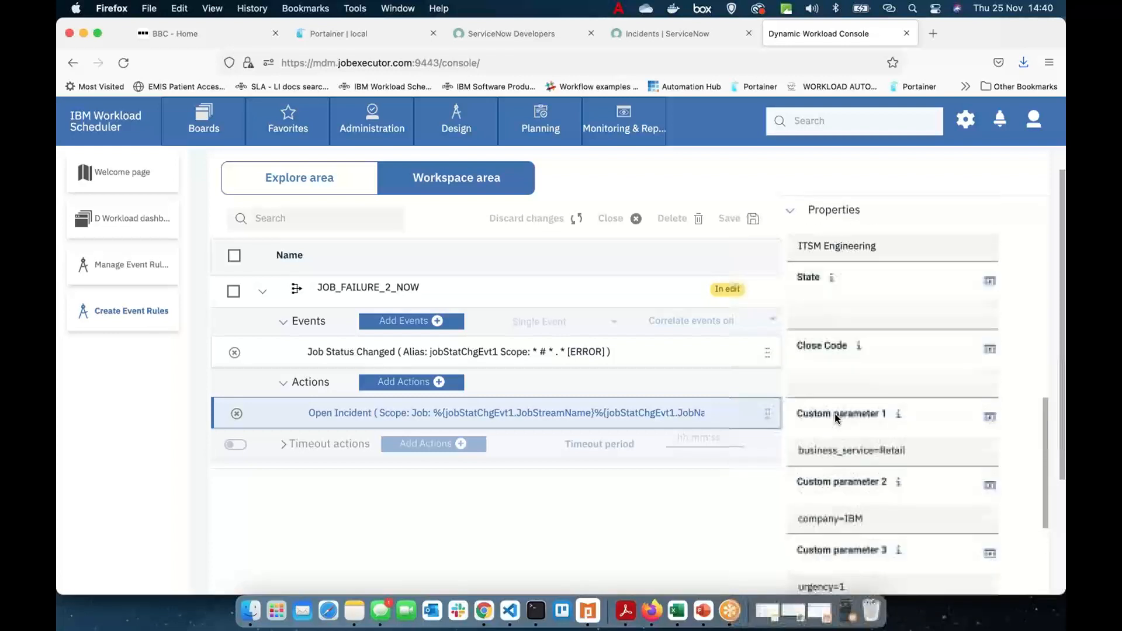
scroll(836, 413, "up", 10)
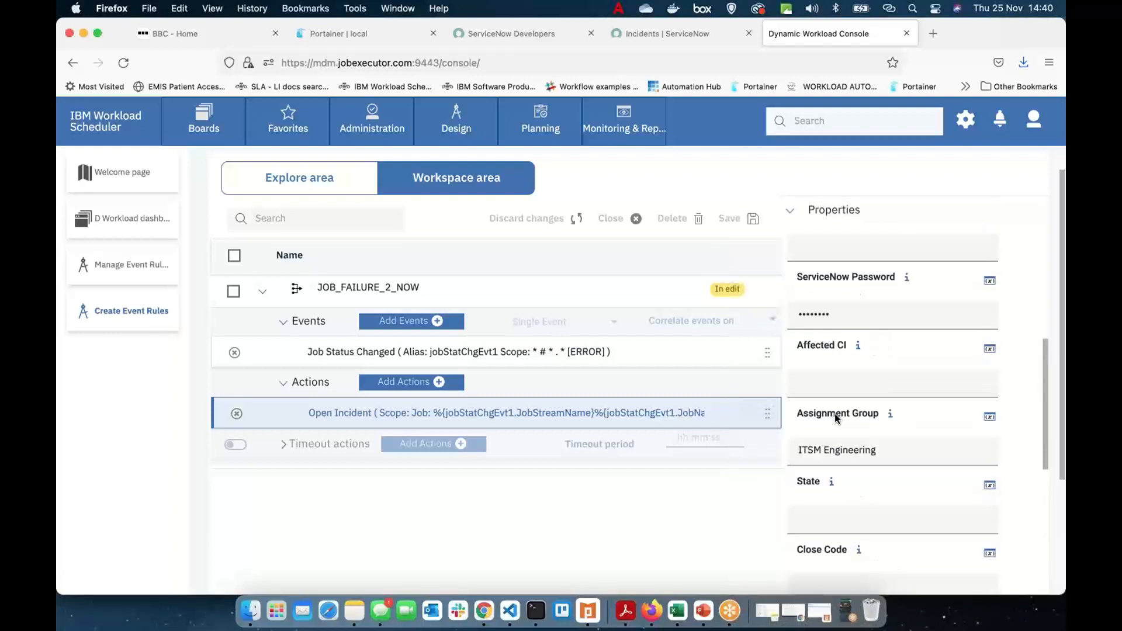
scroll(835, 414, "up", 2)
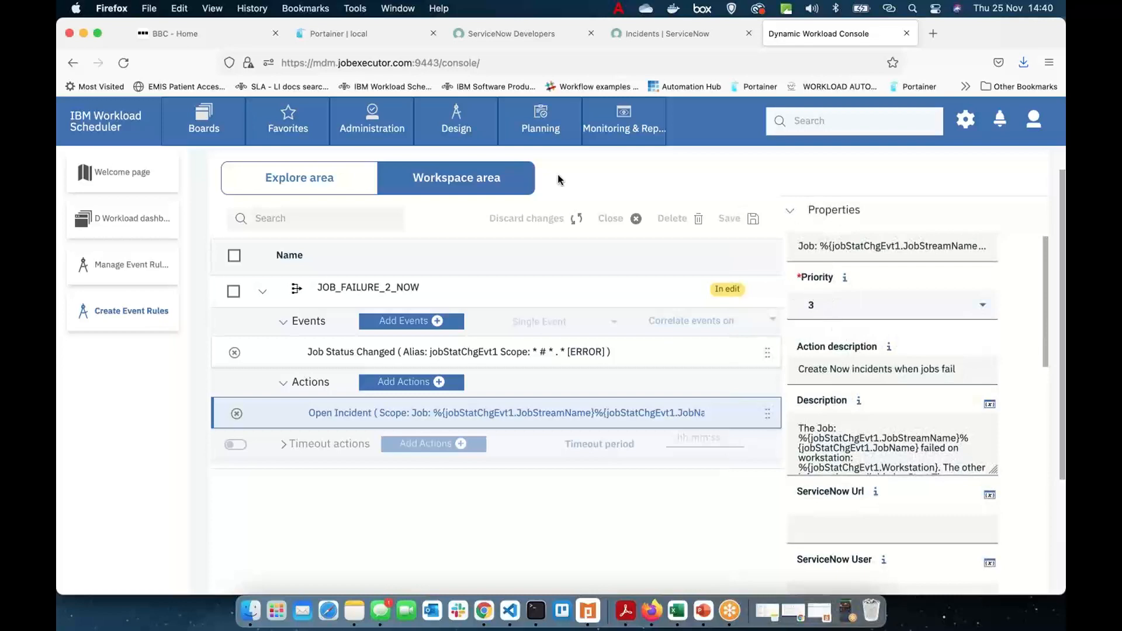
left_click(641, 34)
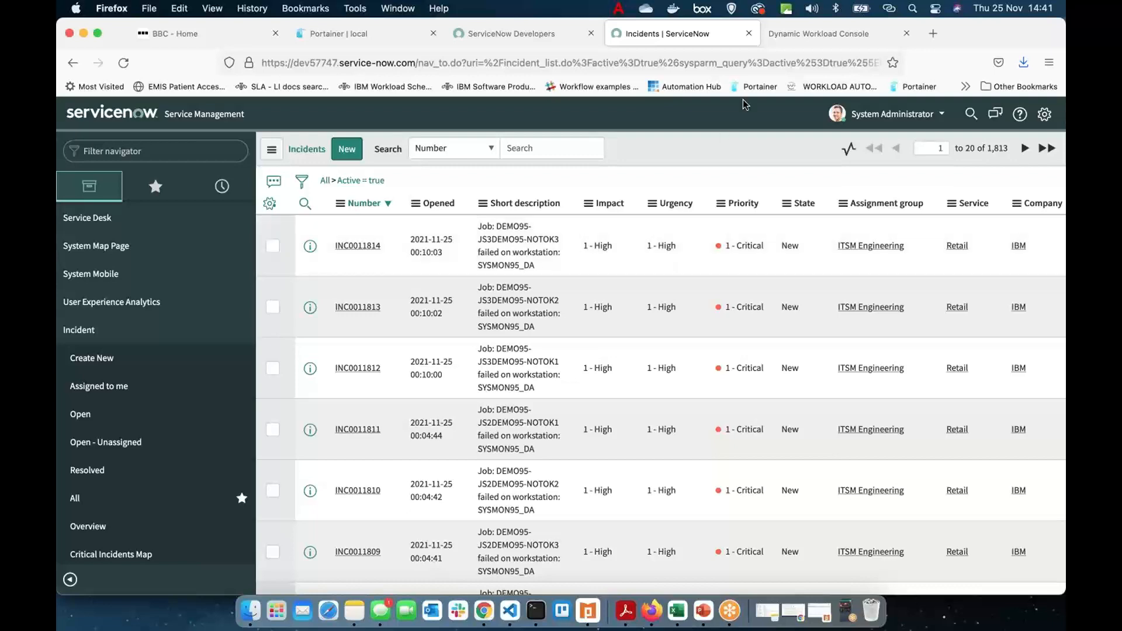
left_click(770, 45)
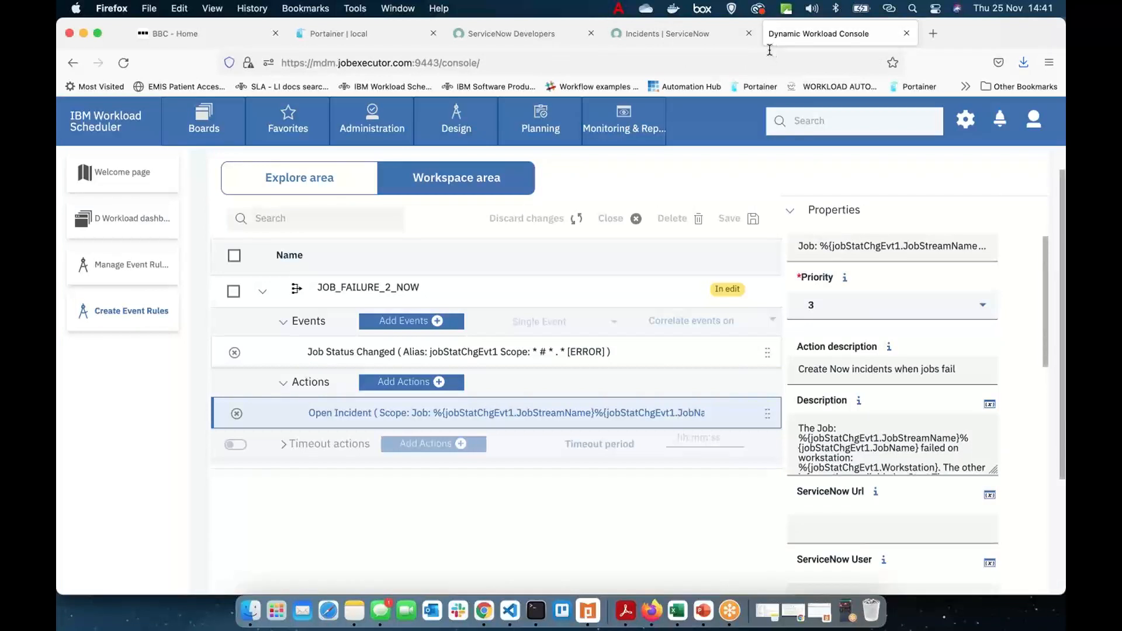
Look through the remaining custom parameters and expand the jobStatChgEvt1 event variables available for Custom parameter 10.
scroll(892, 409, "down", 10)
scroll(893, 409, "down", 5)
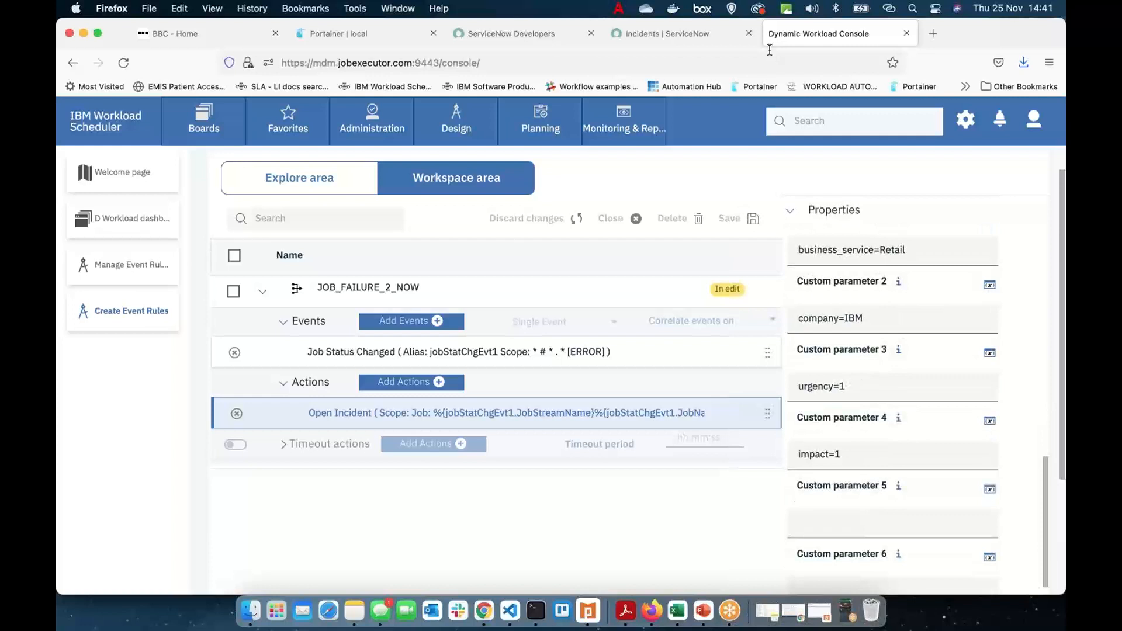
scroll(893, 409, "down", 4)
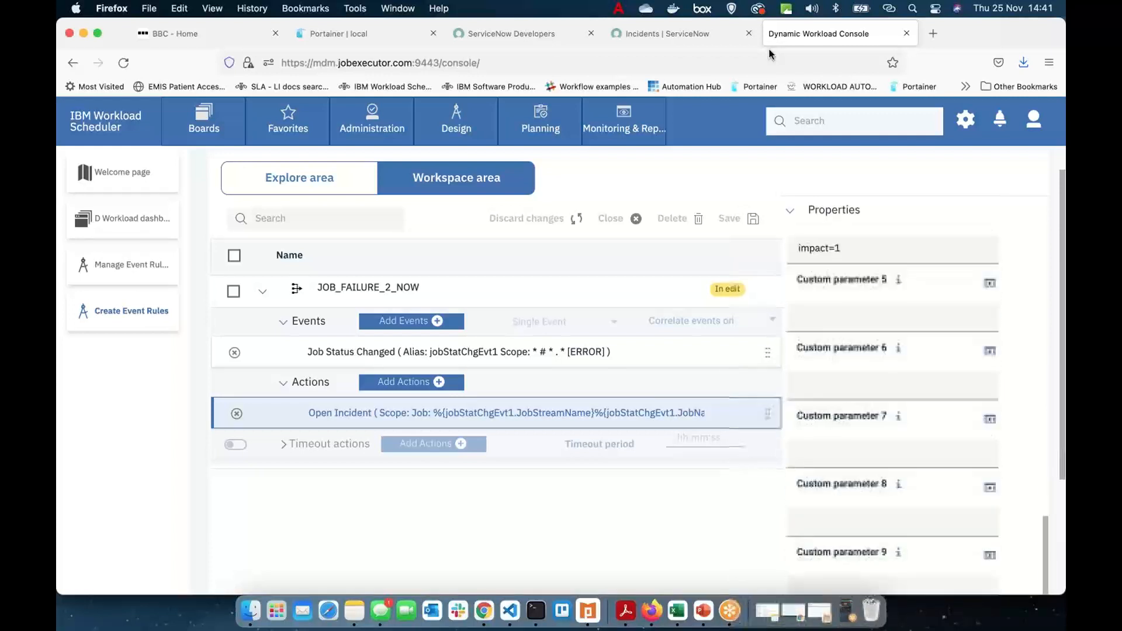
scroll(893, 409, "down", 2)
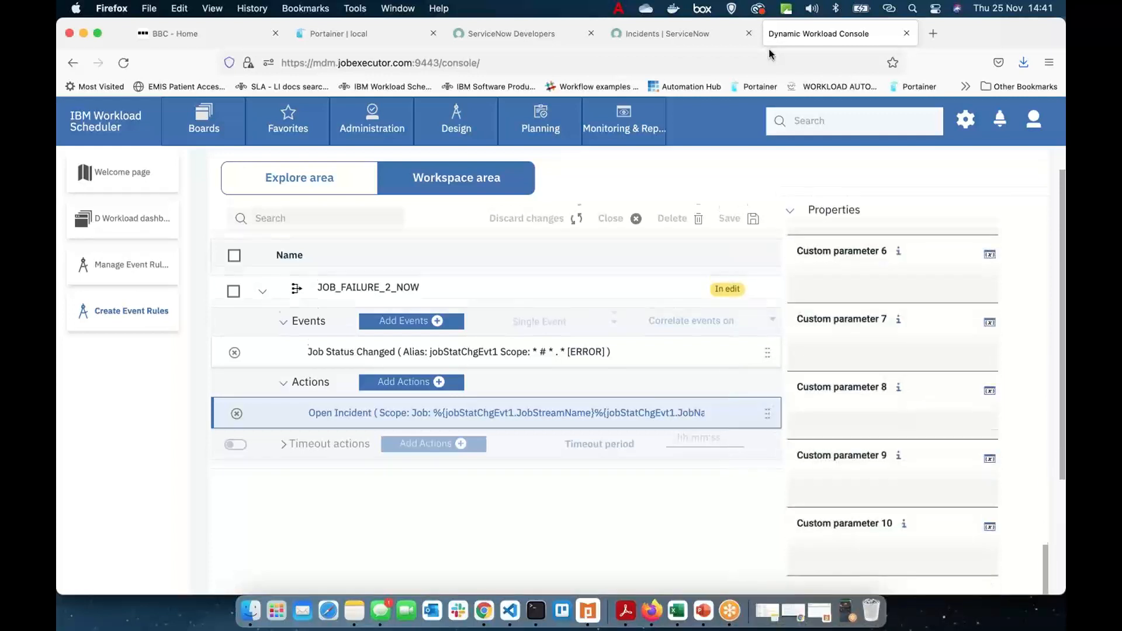
scroll(769, 54, "down", 2)
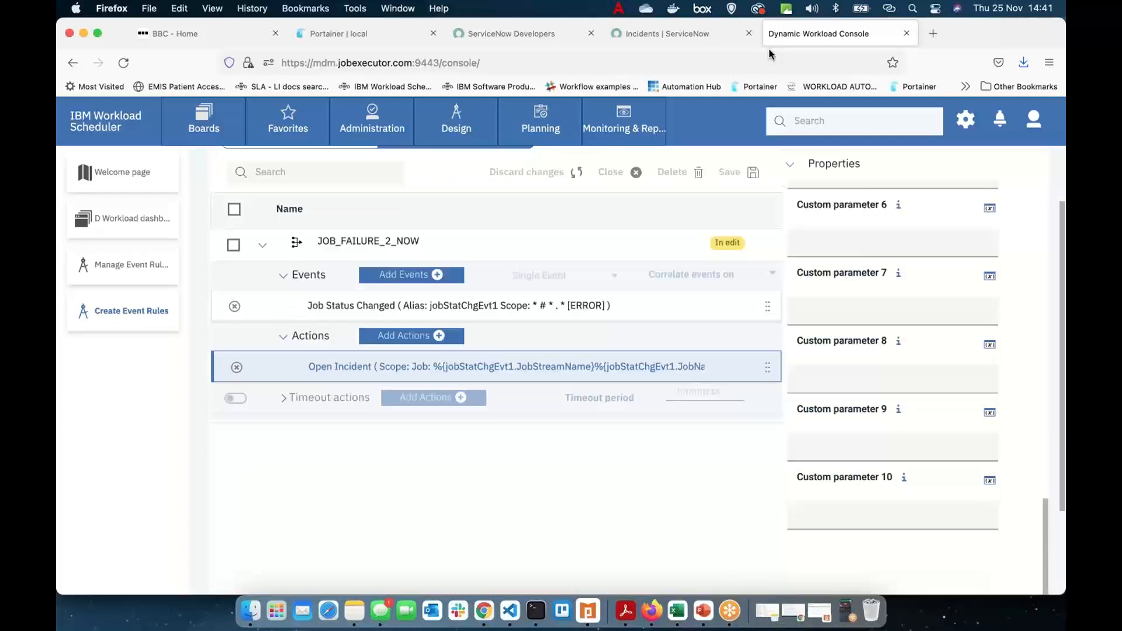
left_click(991, 483)
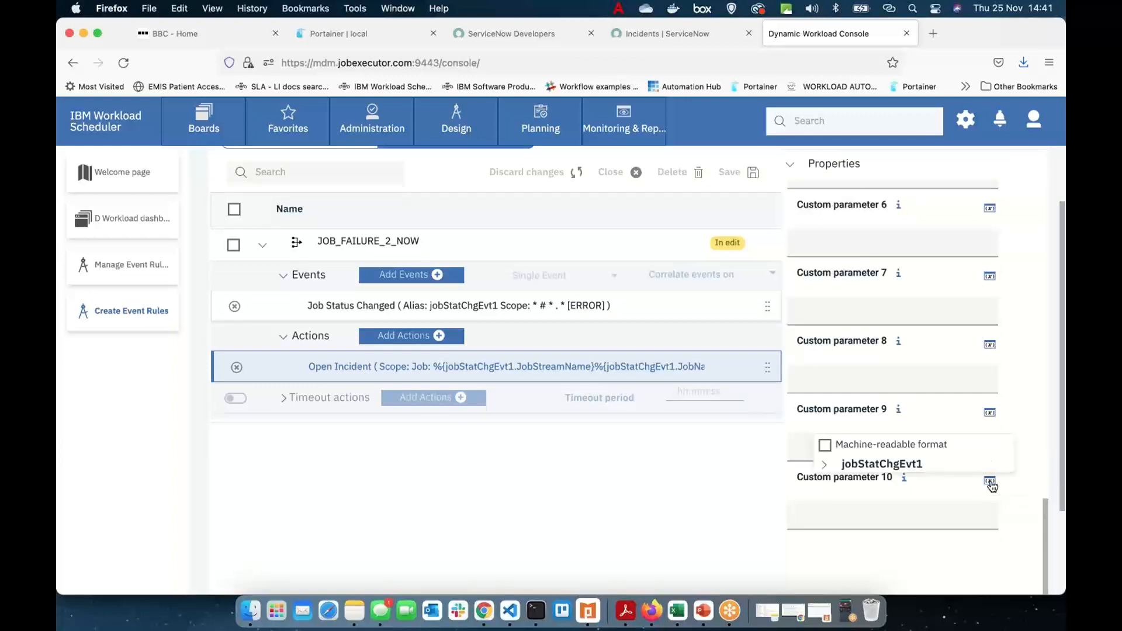
left_click(824, 465)
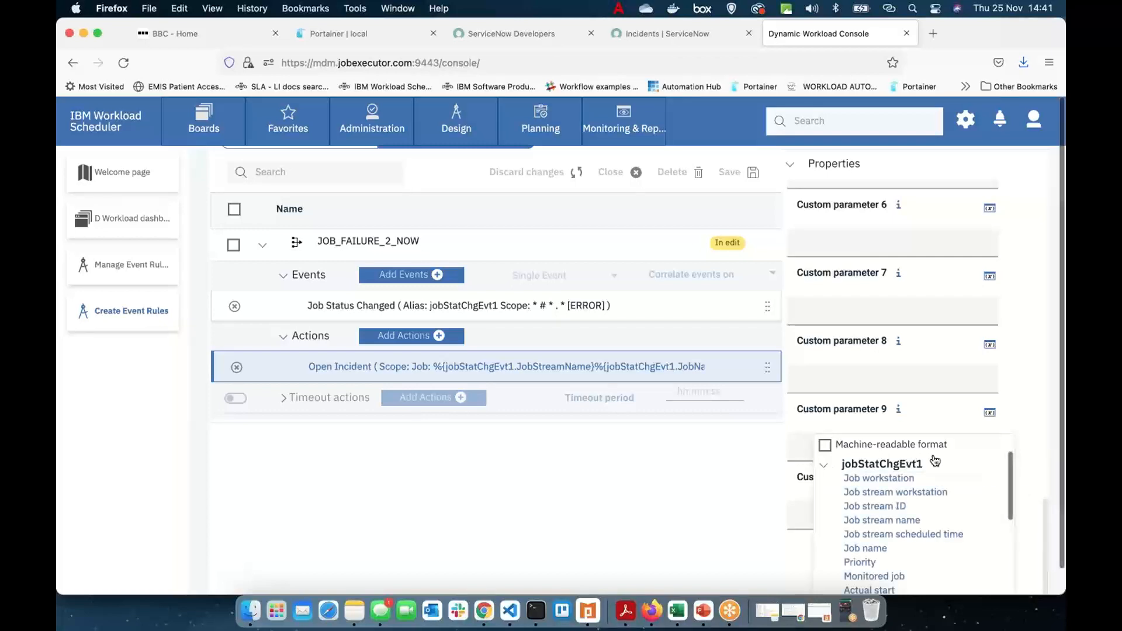
Examine the jobStatChgEvt1 event variables available for Custom parameter 8 and close the list without inserting one.
scroll(975, 451, "down", 5)
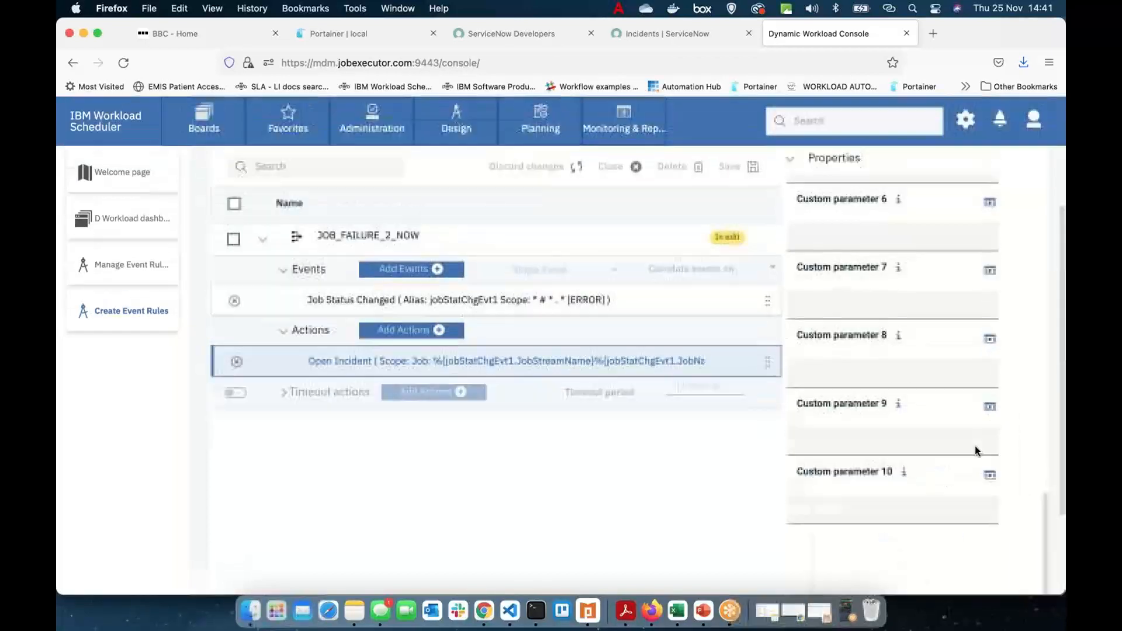
scroll(974, 446, "up", 1)
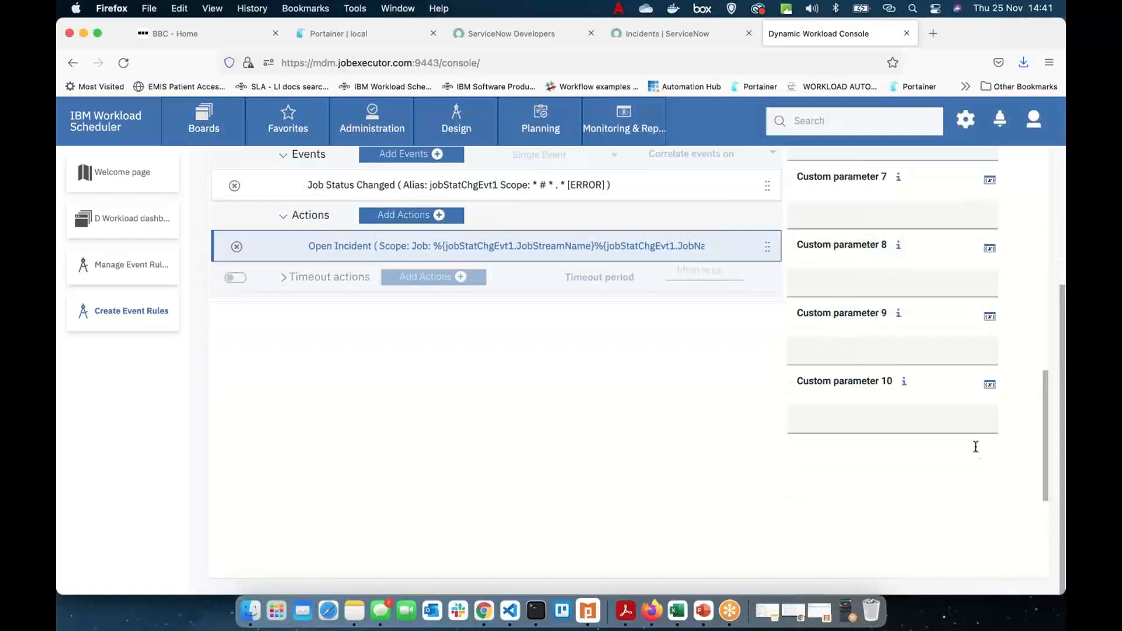
left_click(990, 250)
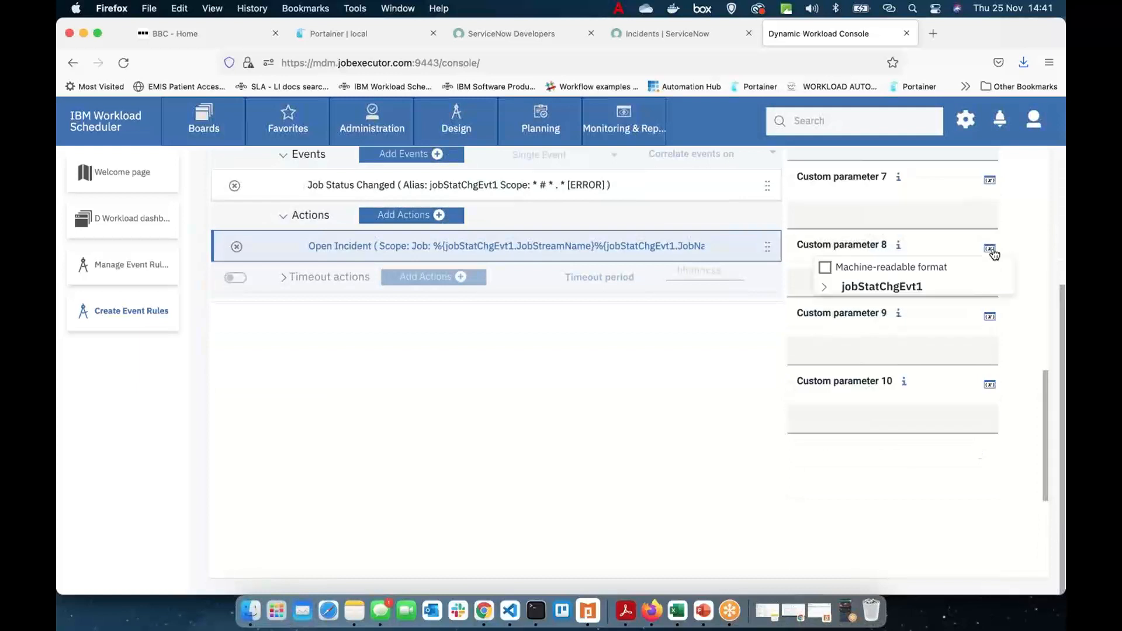
left_click(826, 289)
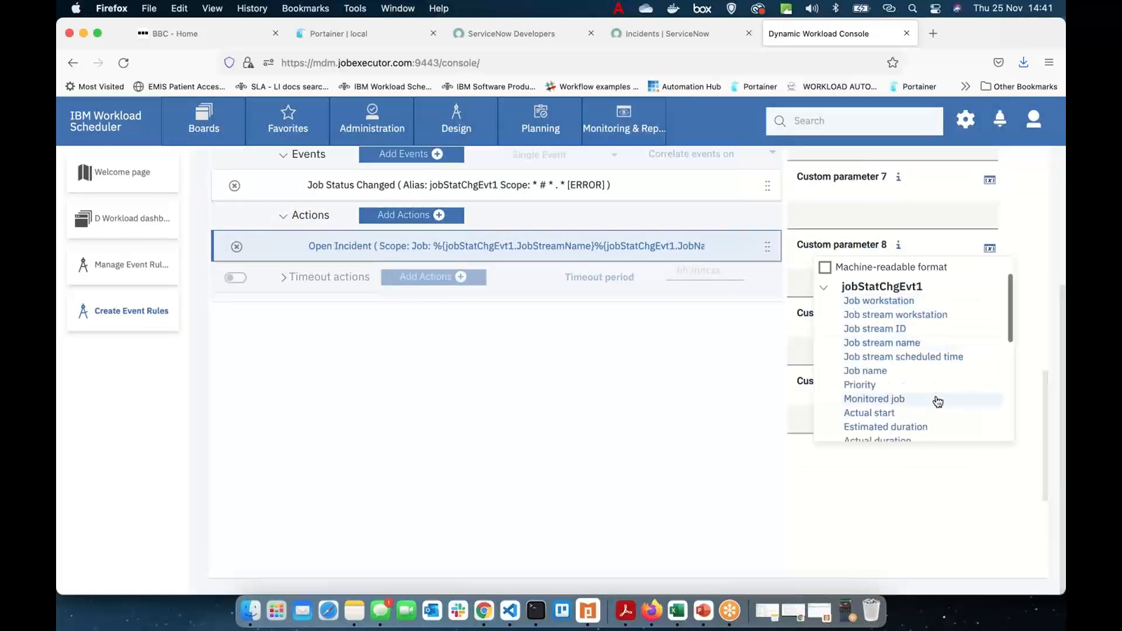
scroll(937, 401, "down", 5)
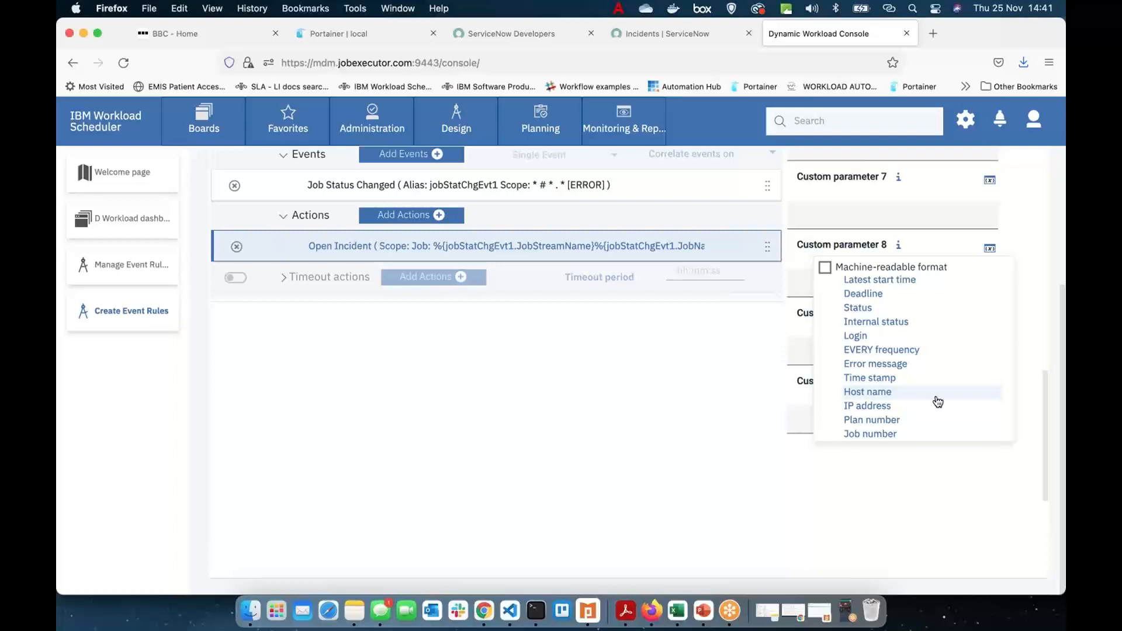
scroll(938, 402, "up", 8)
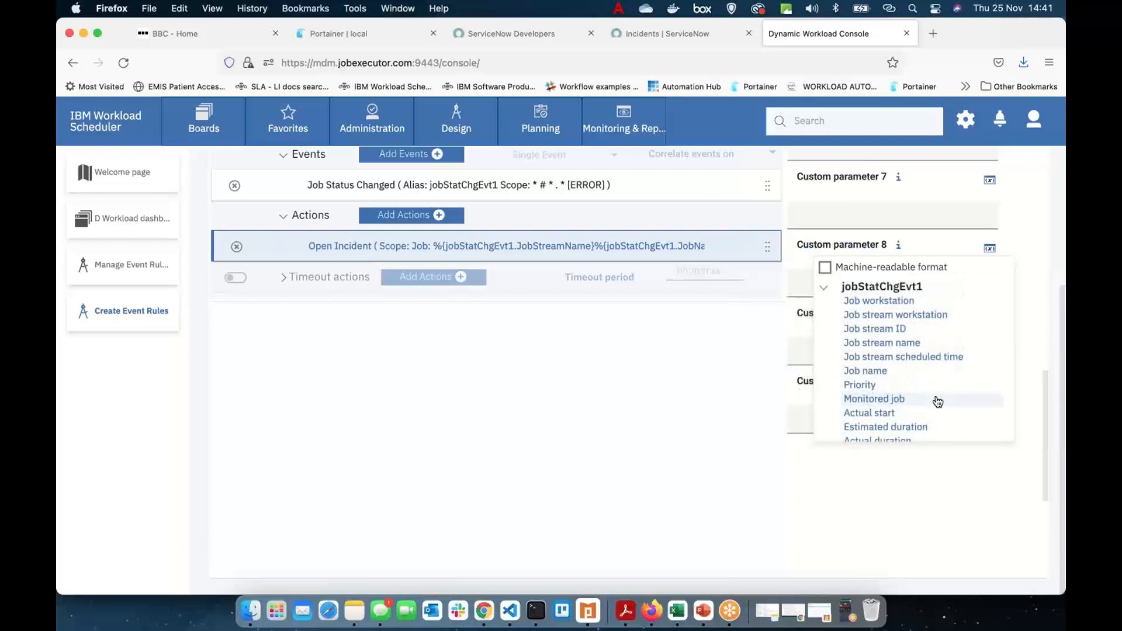
scroll(938, 402, "down", 6)
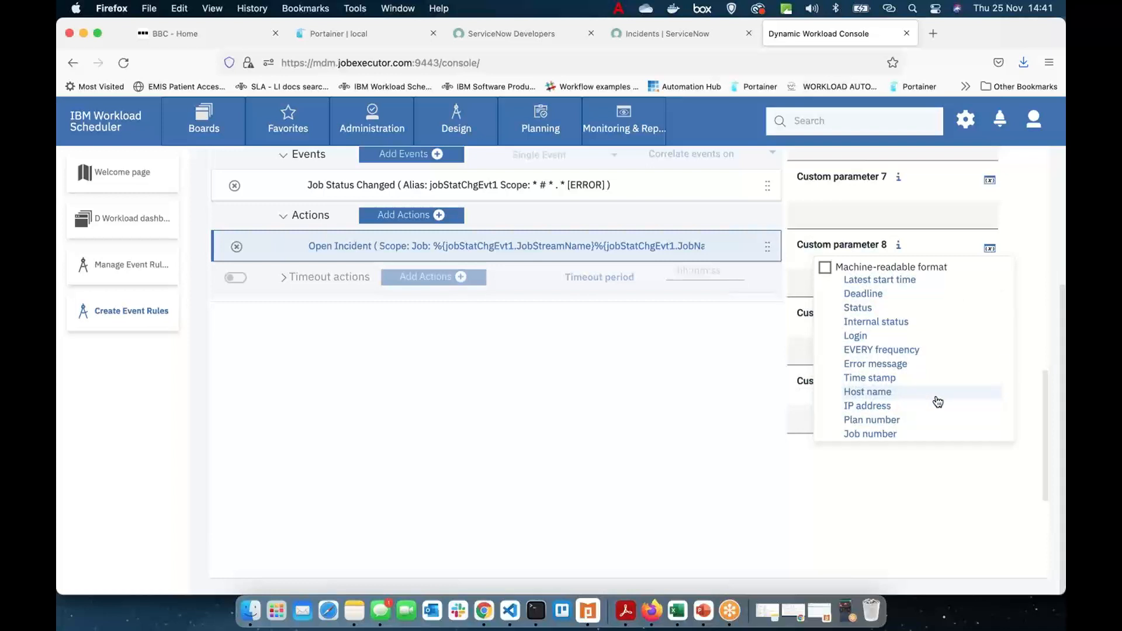
left_click(886, 504)
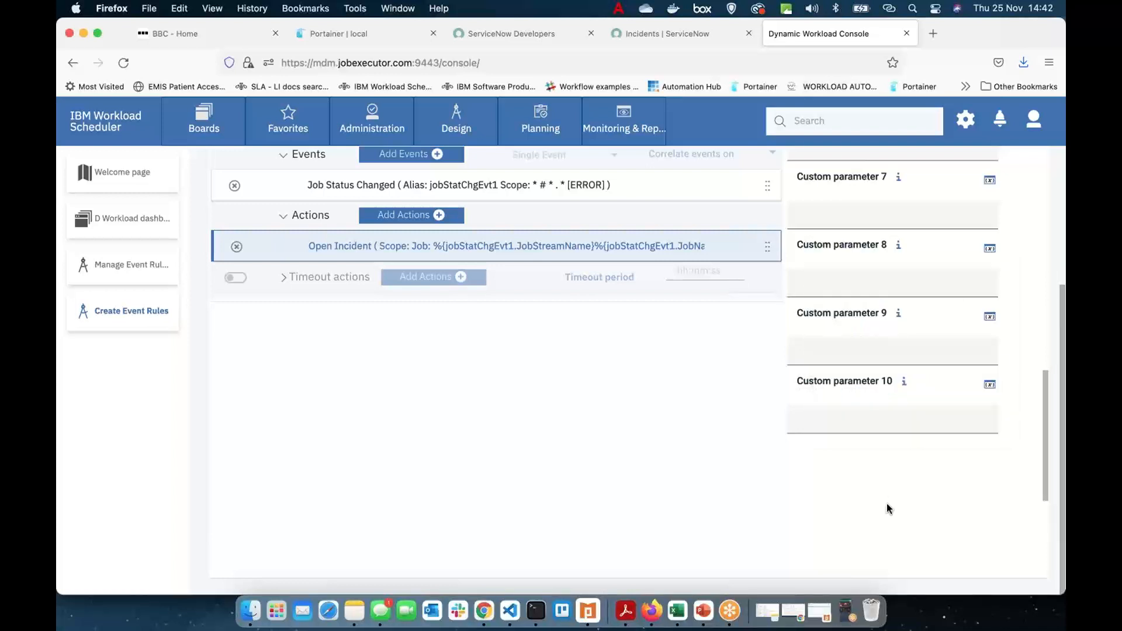
scroll(714, 404, "up", 3)
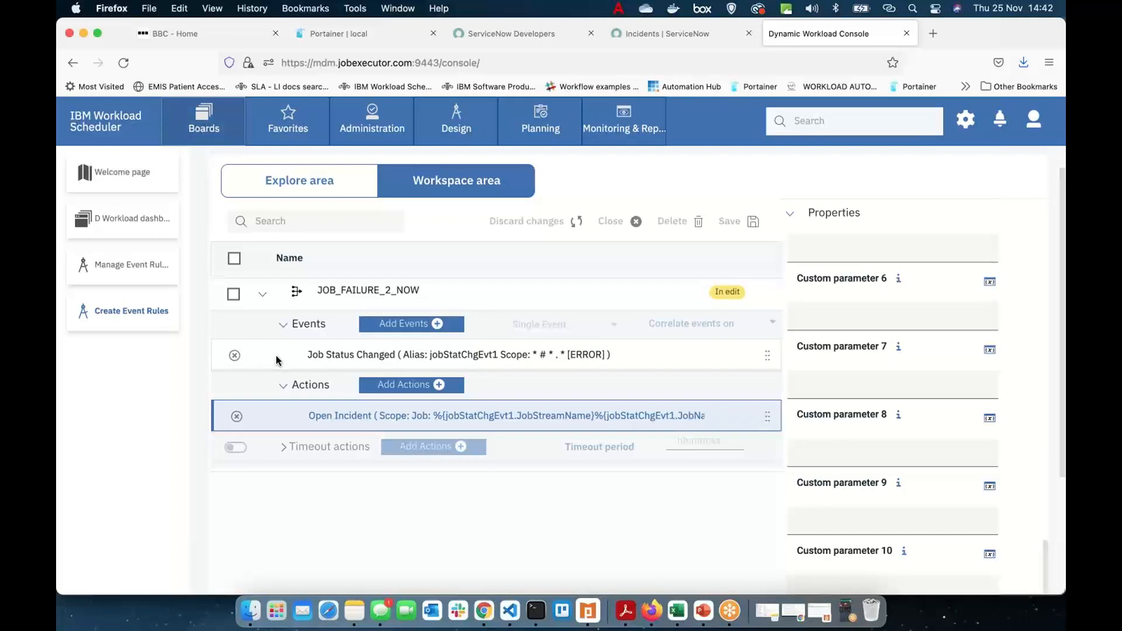
Open the workload definitions in the Workload Designer and search the job streams for NOW.
left_click(380, 118)
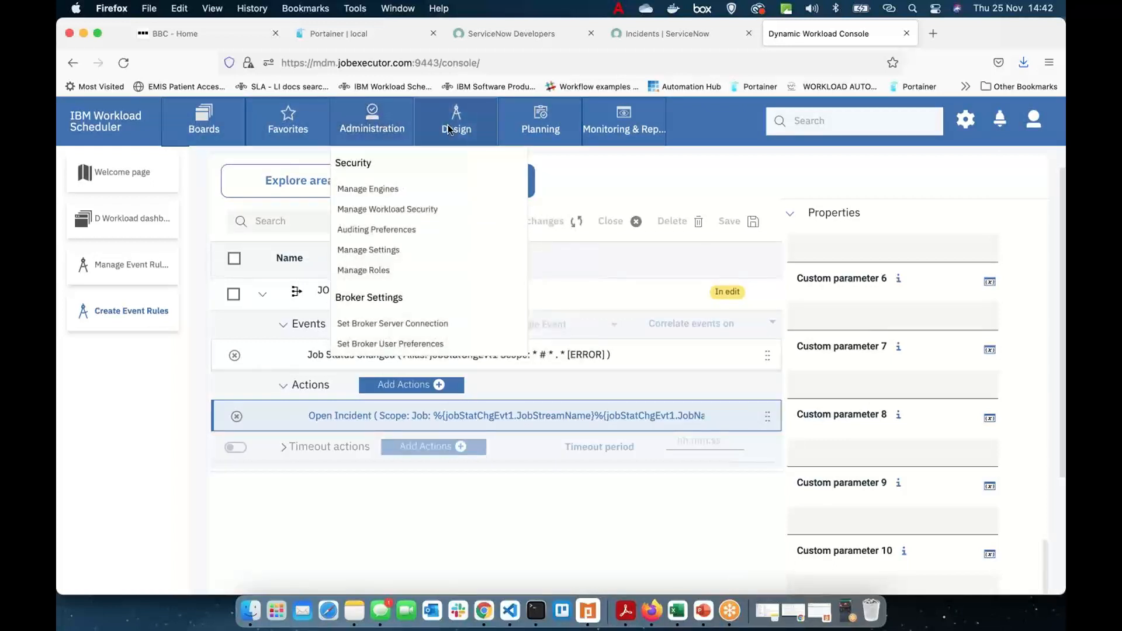
mouse_move(458, 130)
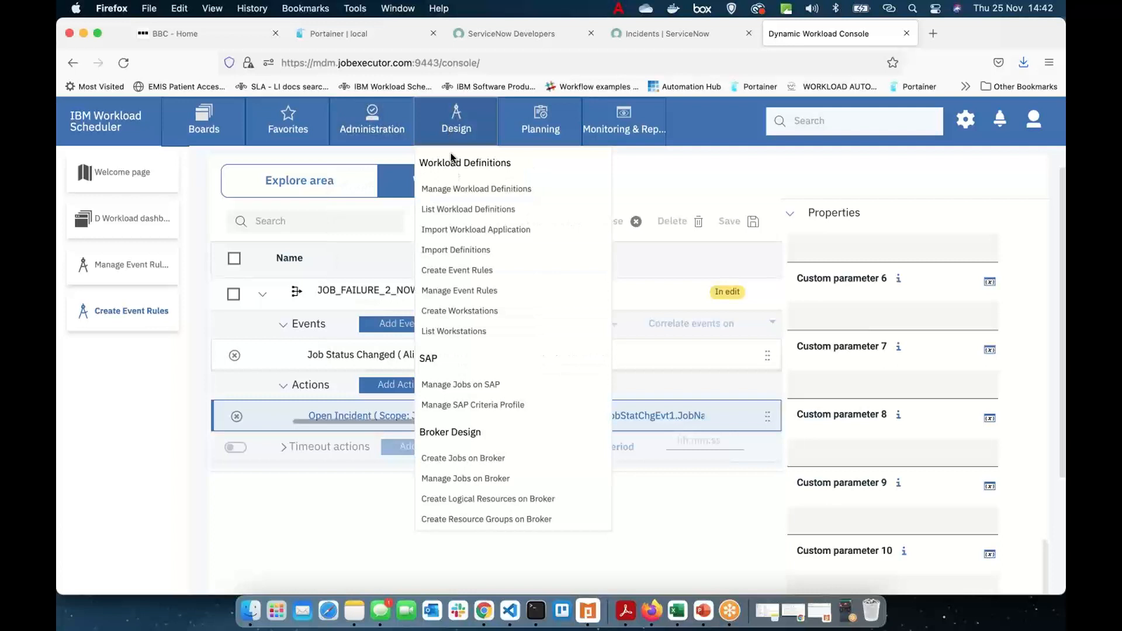
left_click(459, 188)
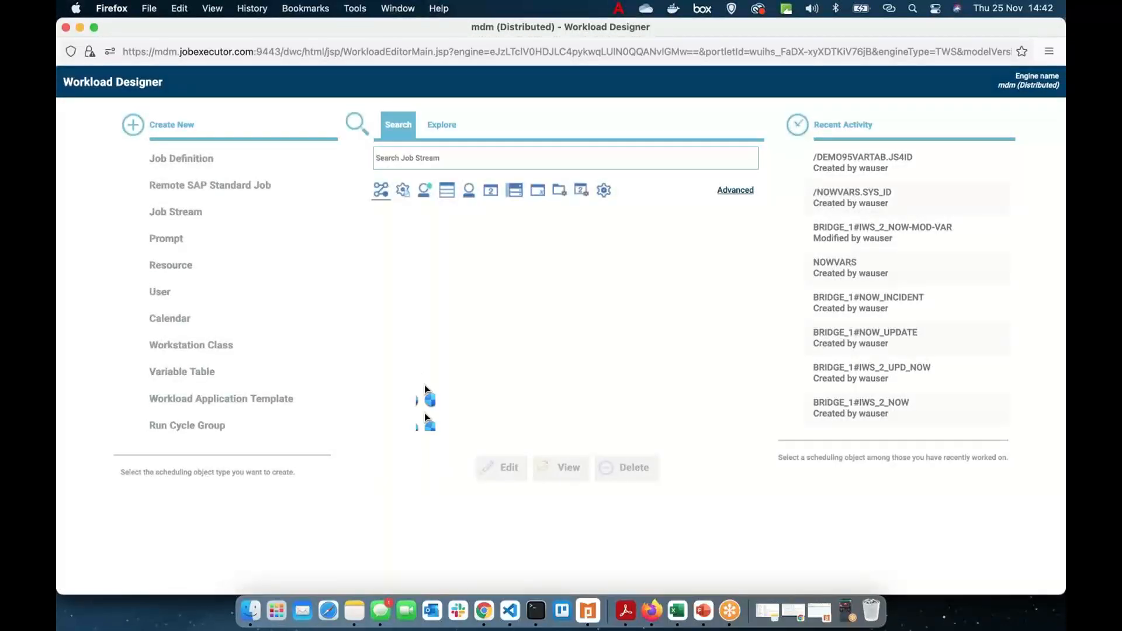
left_click(408, 157)
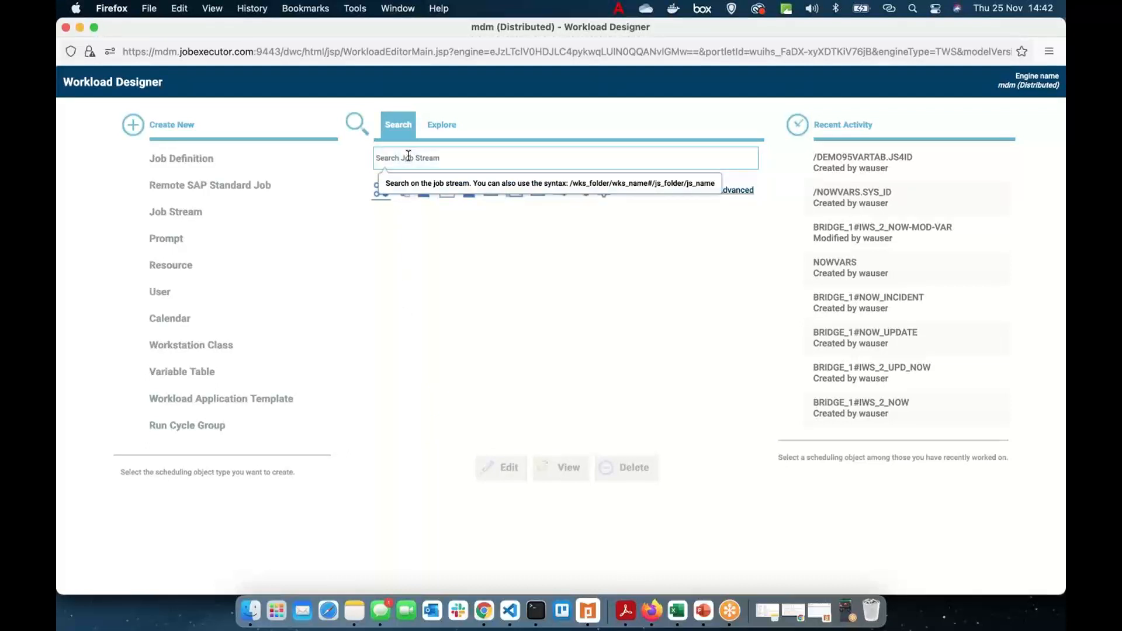
type("NOW")
key("Return")
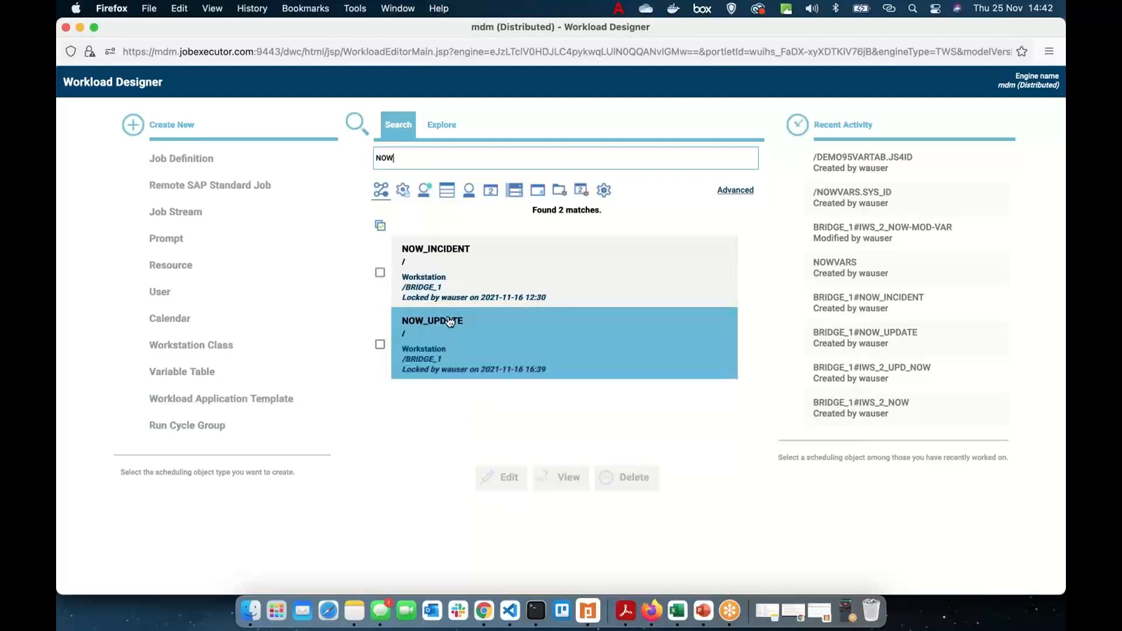
Open the NOW_INCIDENT job stream on workstation /BRIDGE_1 for editing, unlocking it.
left_click(380, 272)
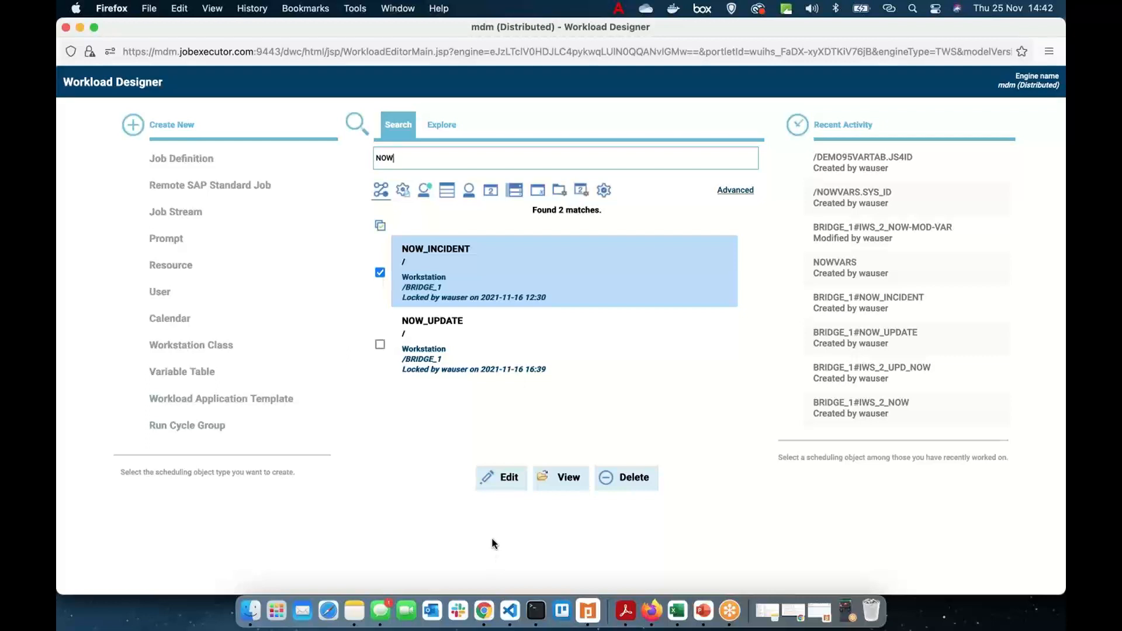
left_click(506, 488)
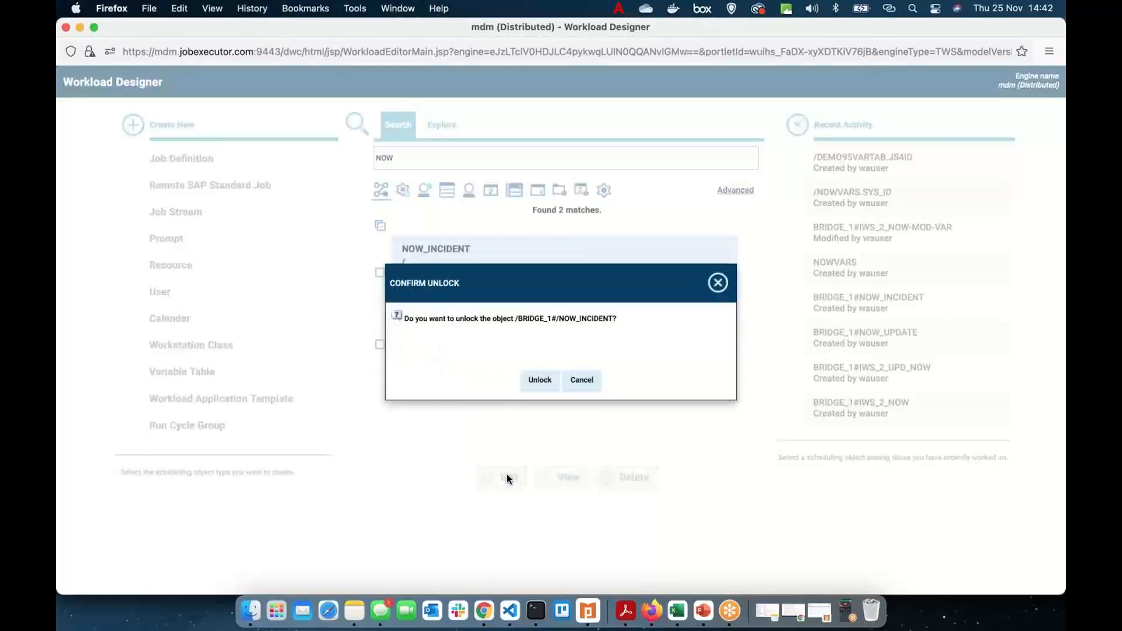
left_click(539, 381)
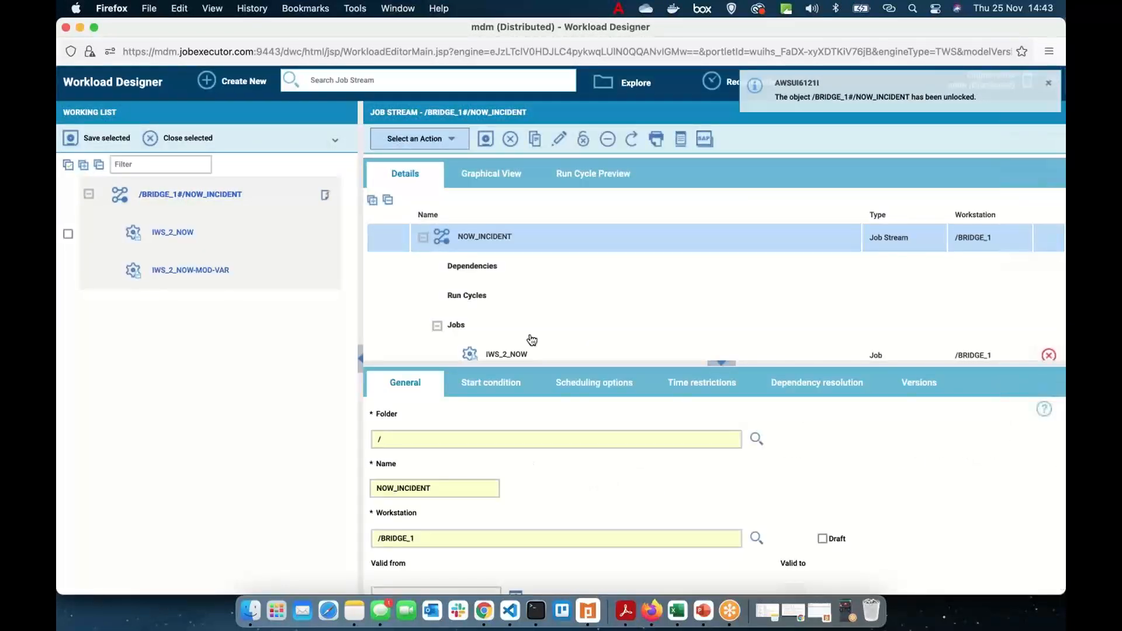
Submit the NOW_INCIDENT job stream into the current plan and dismiss the notification.
scroll(532, 340, "down", 2)
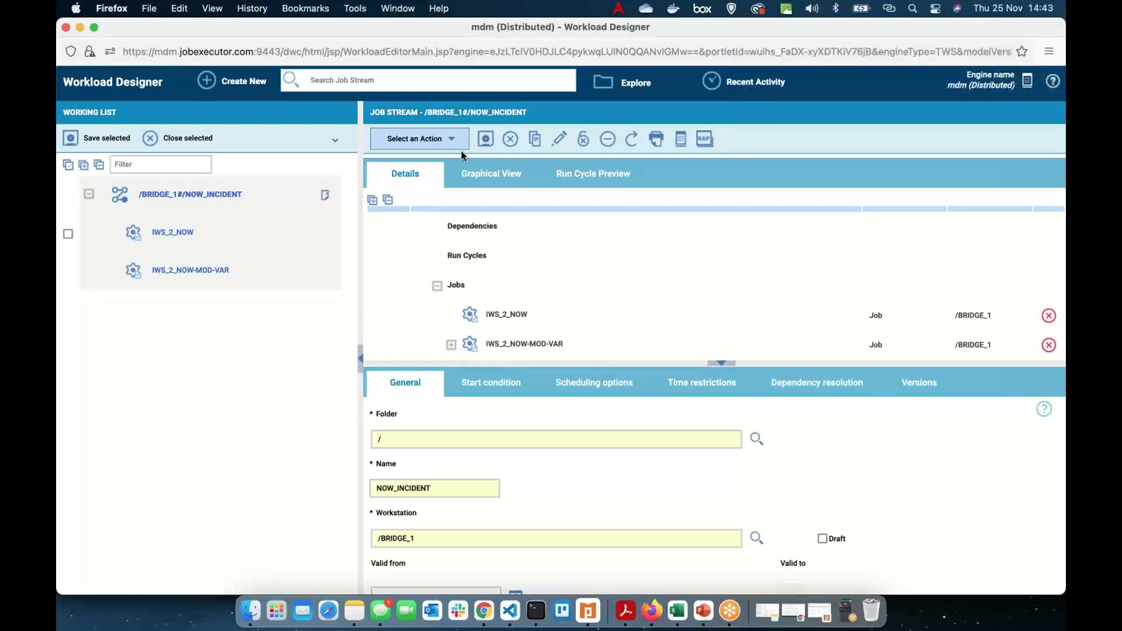
left_click(450, 140)
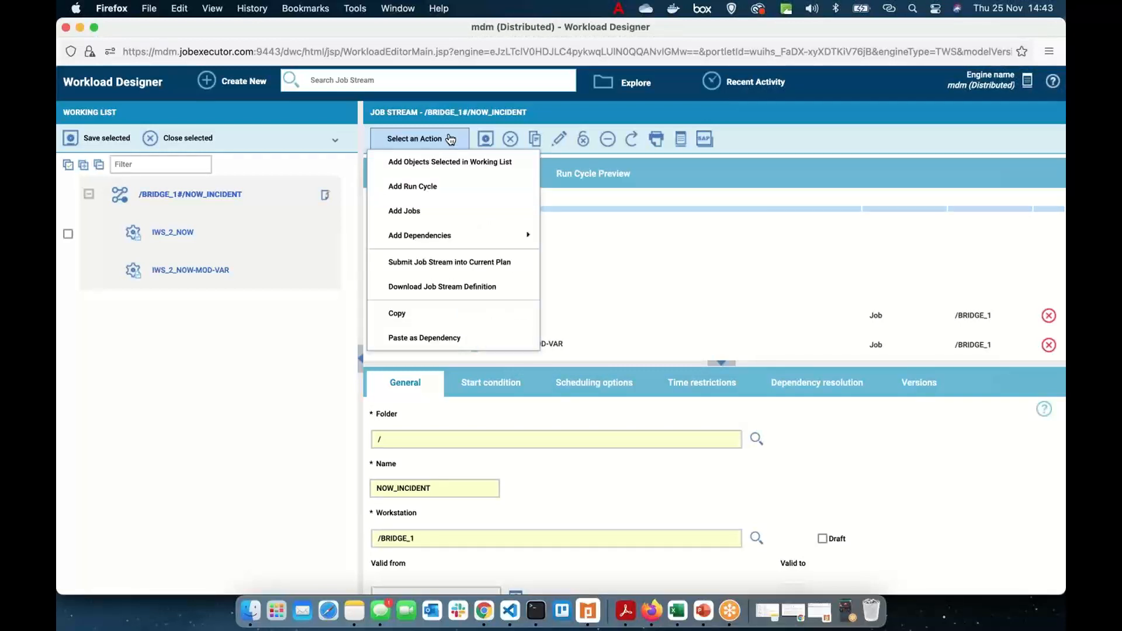
left_click(448, 262)
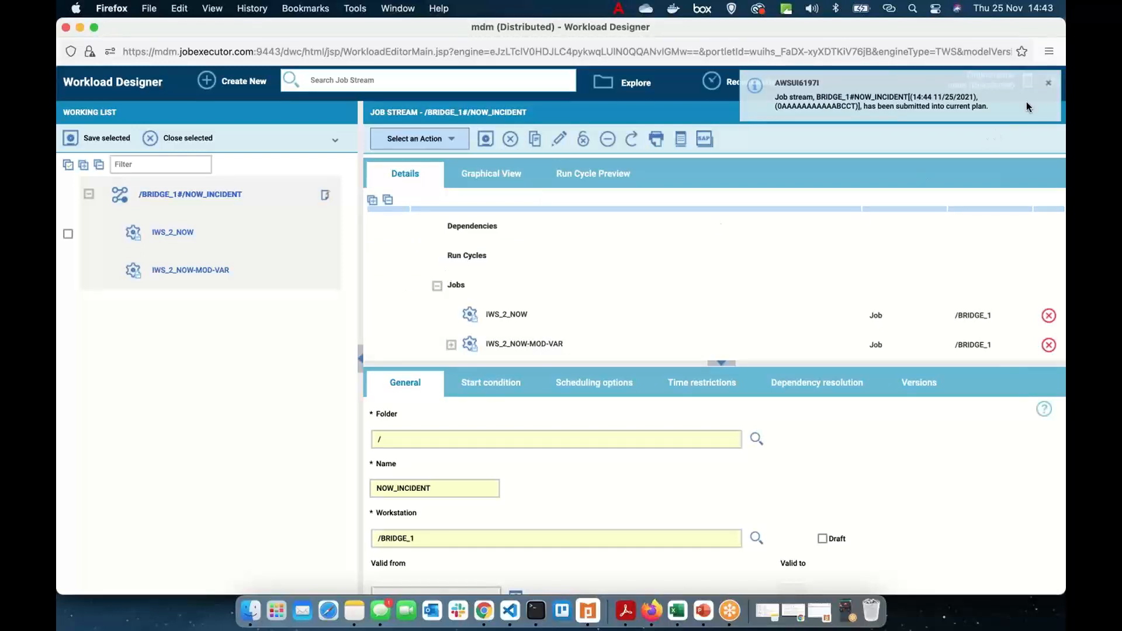
left_click(1050, 87)
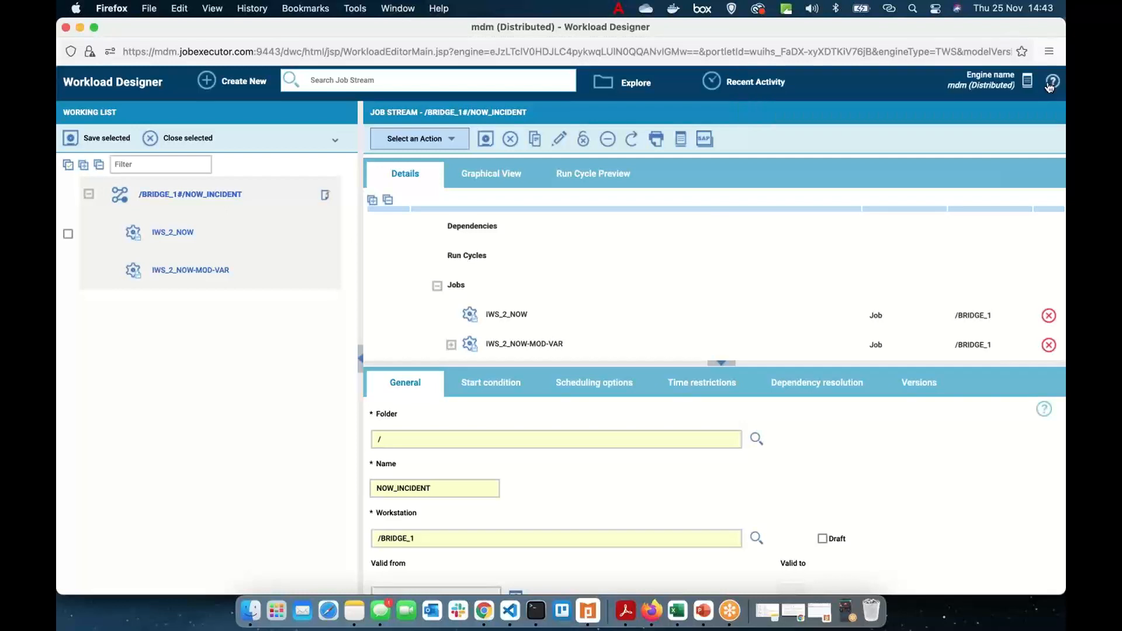
Switch back to the Dynamic Workload Console window and review the job status charts on the D Workload dashboard.
left_click(385, 9)
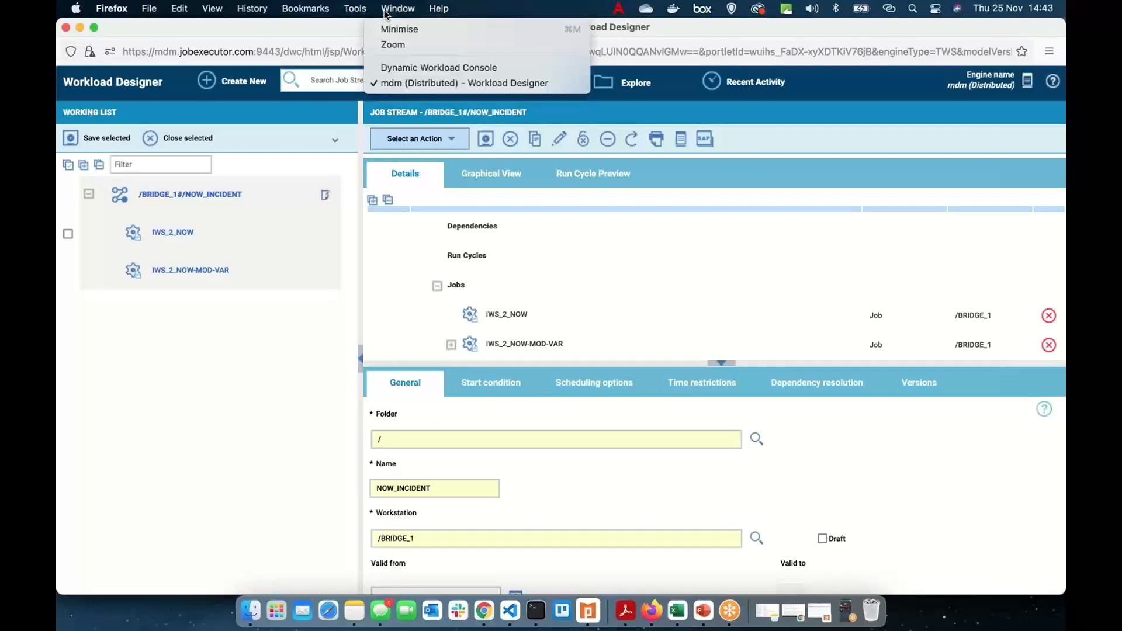
left_click(395, 67)
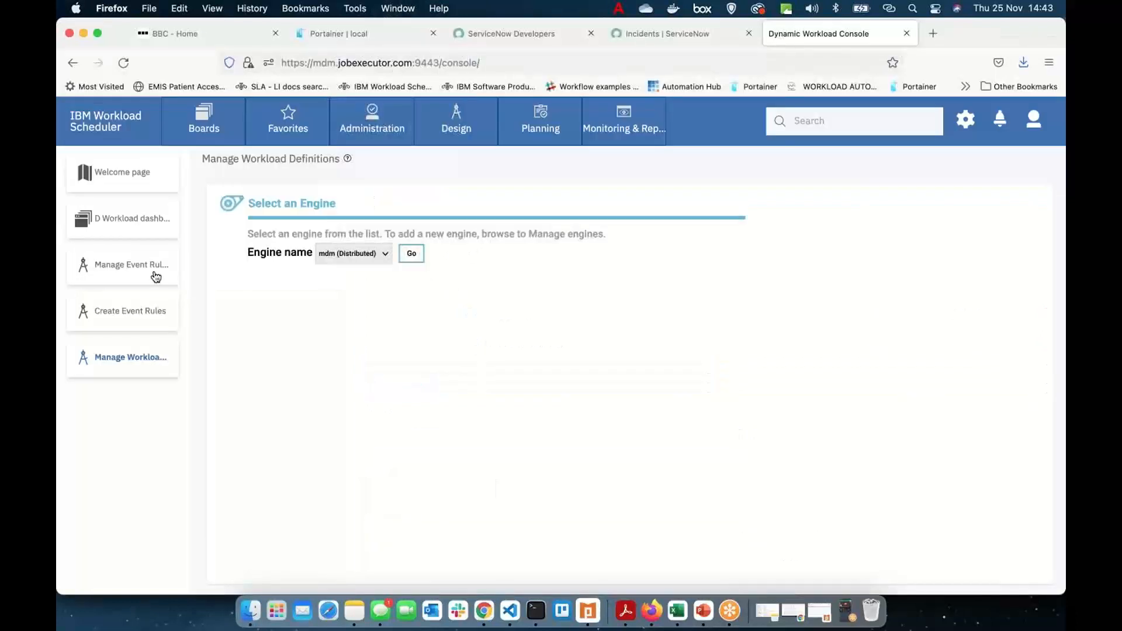
left_click(119, 223)
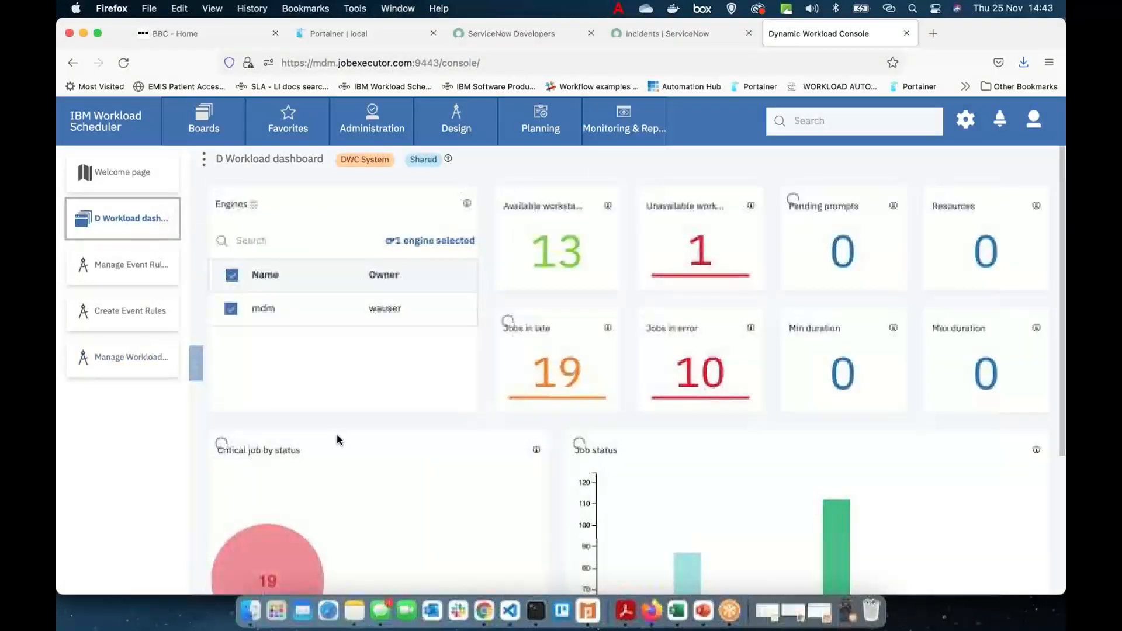
scroll(338, 440, "down", 5)
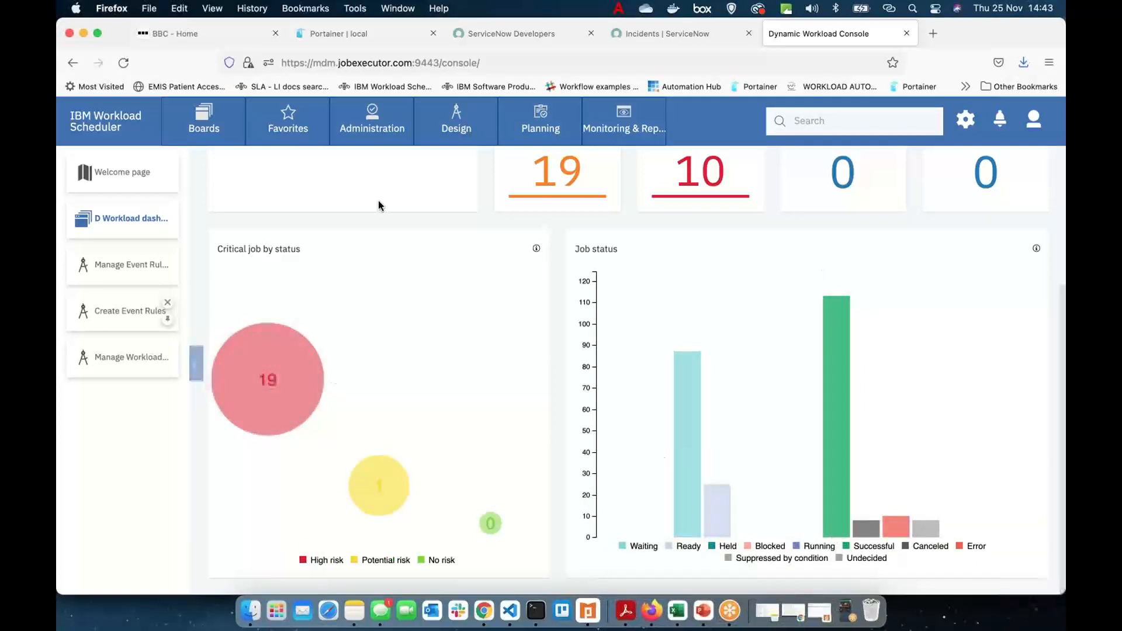
Run the workload monitoring query /@/@#/@/@ for job streams in the current plan on engine mdm.
left_click(627, 119)
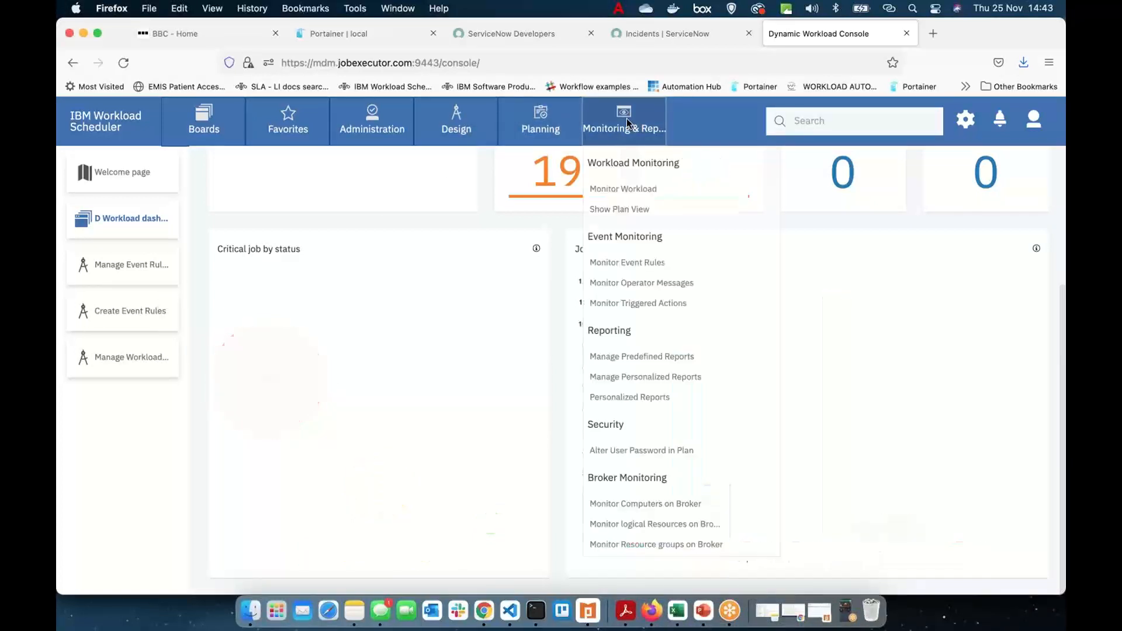
left_click(630, 202)
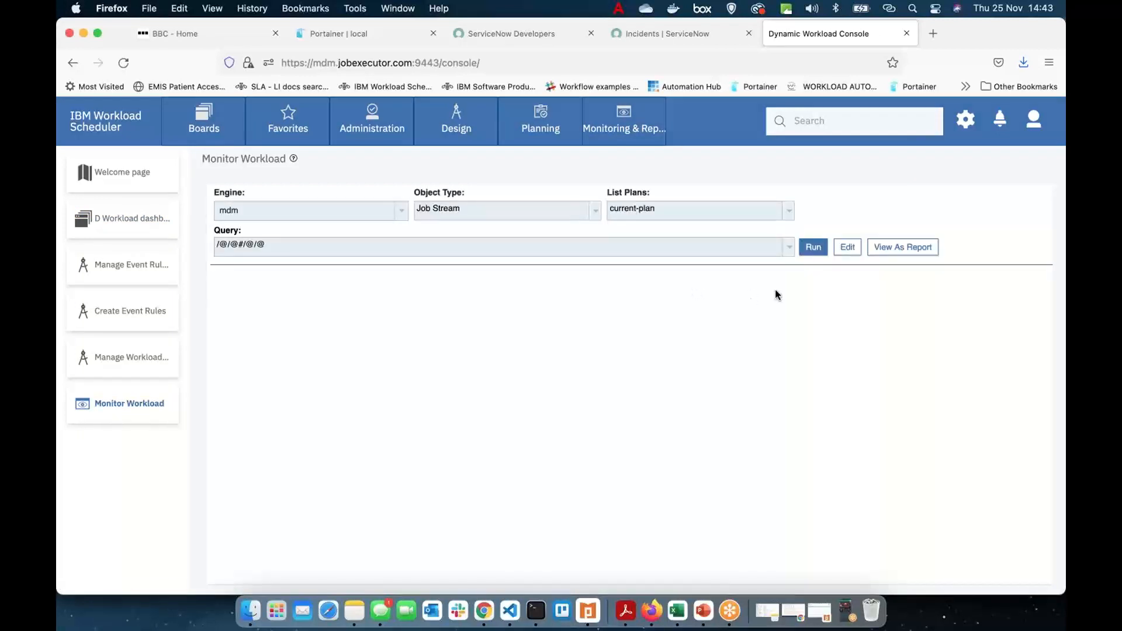
left_click(813, 246)
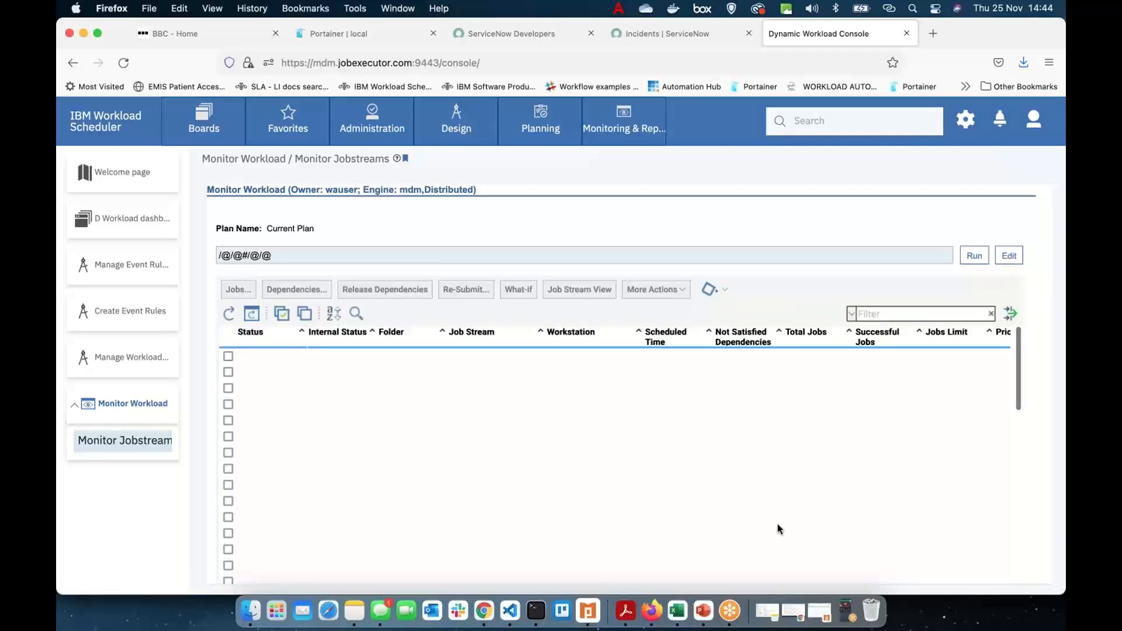
Find the NOW_INCIDENT job stream on /BRIDGE_1 in the query results, select it and open it.
scroll(777, 528, "down", 10)
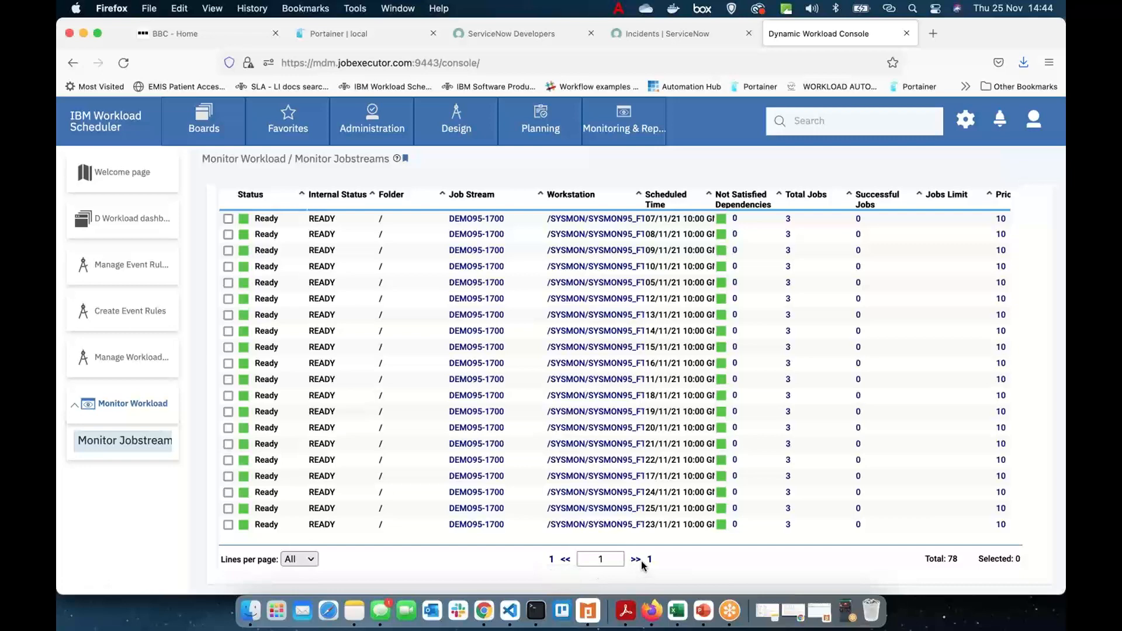
scroll(644, 526, "up", 5)
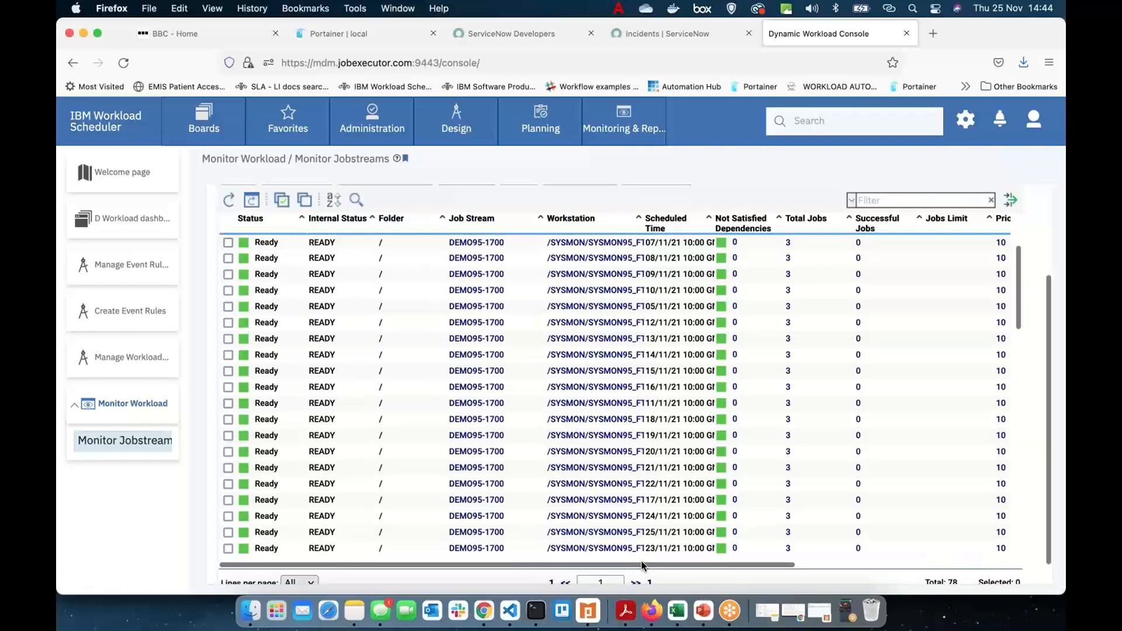
scroll(663, 465, "down", 10)
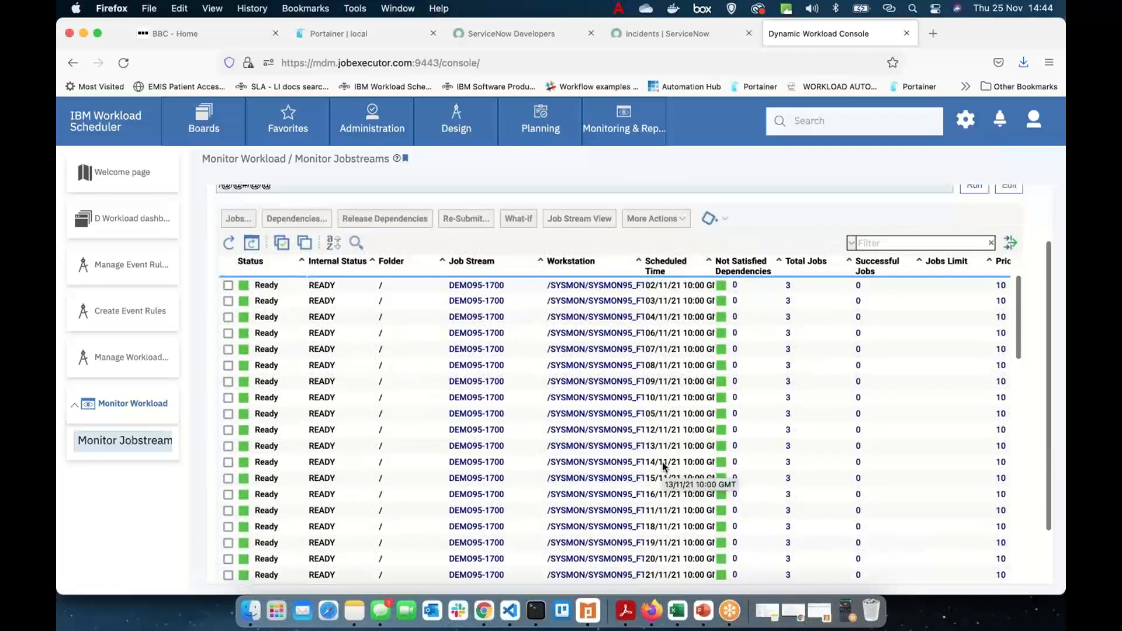
scroll(661, 462, "down", 5)
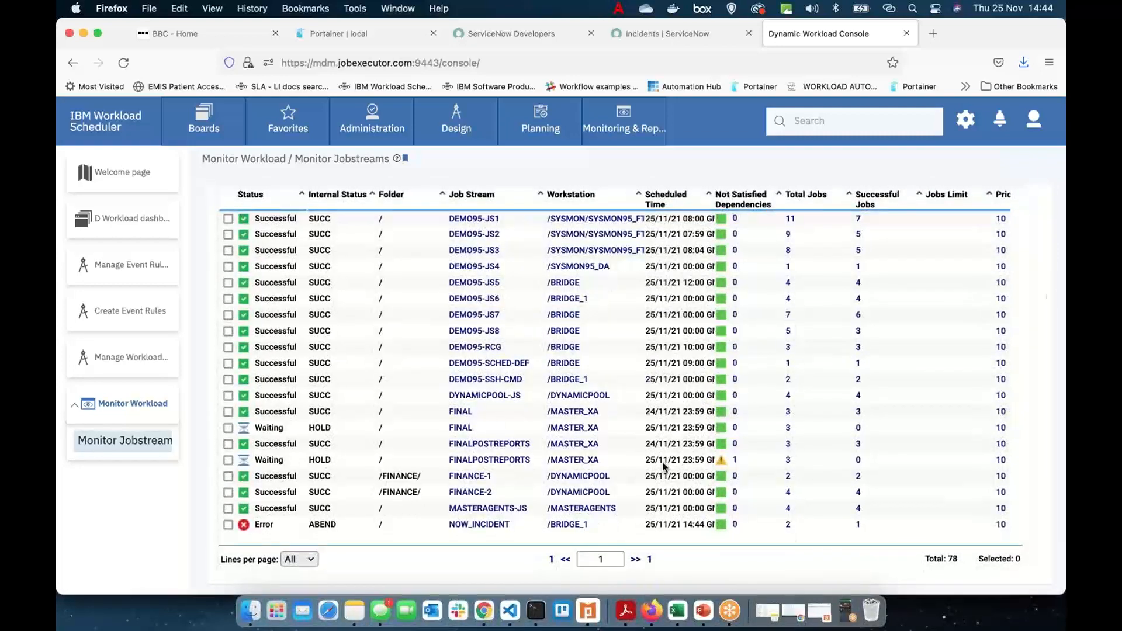
scroll(661, 462, "down", 1)
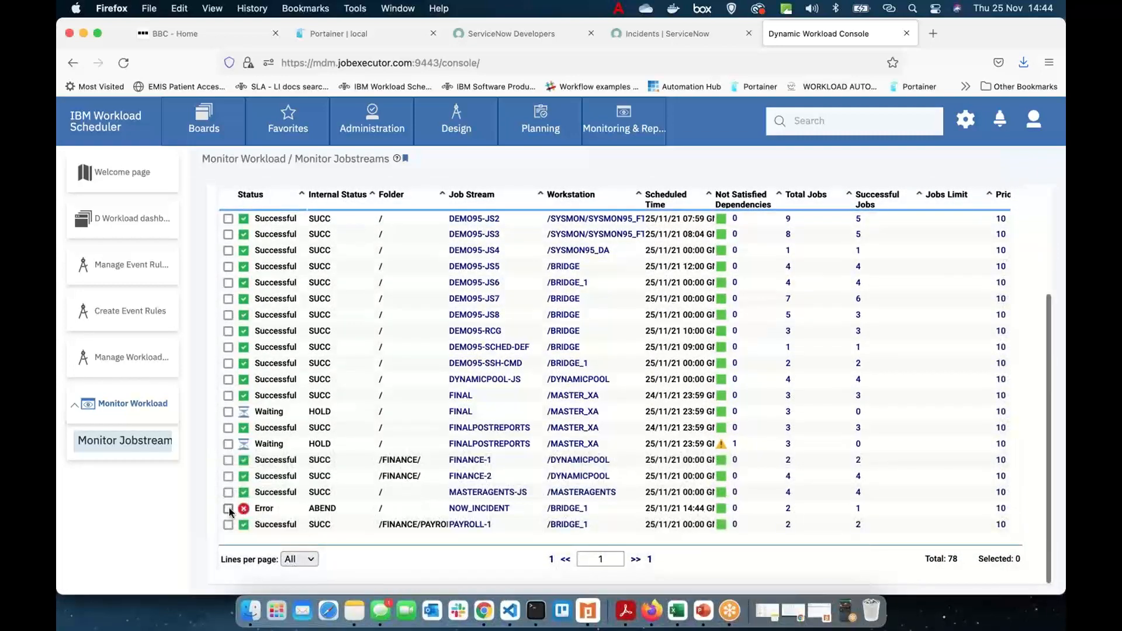
left_click(228, 509)
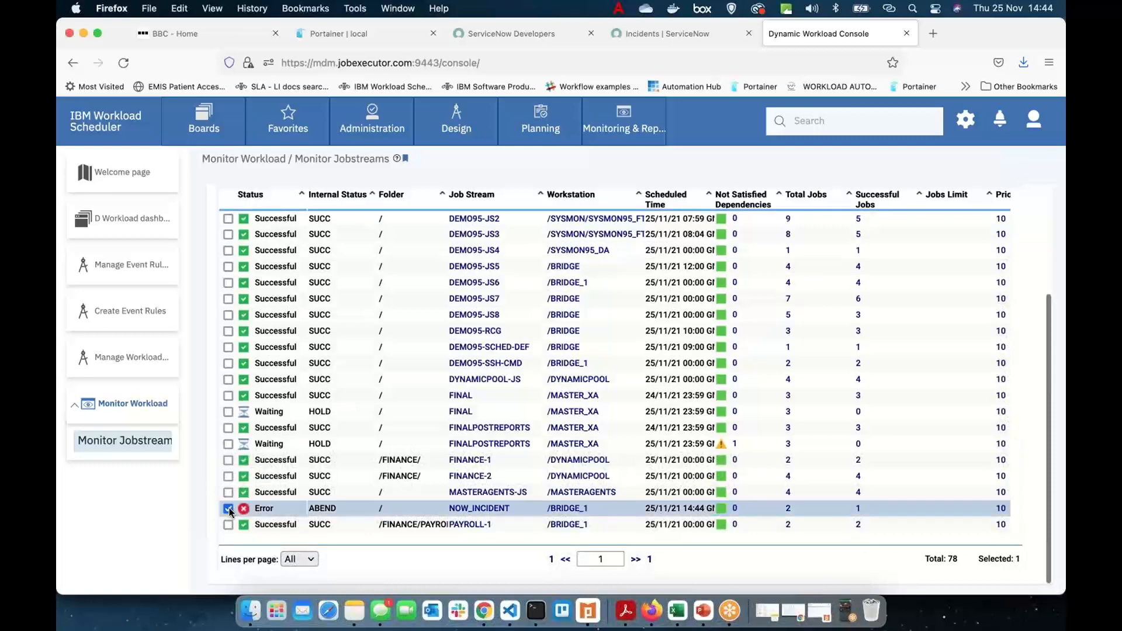
left_click(479, 509)
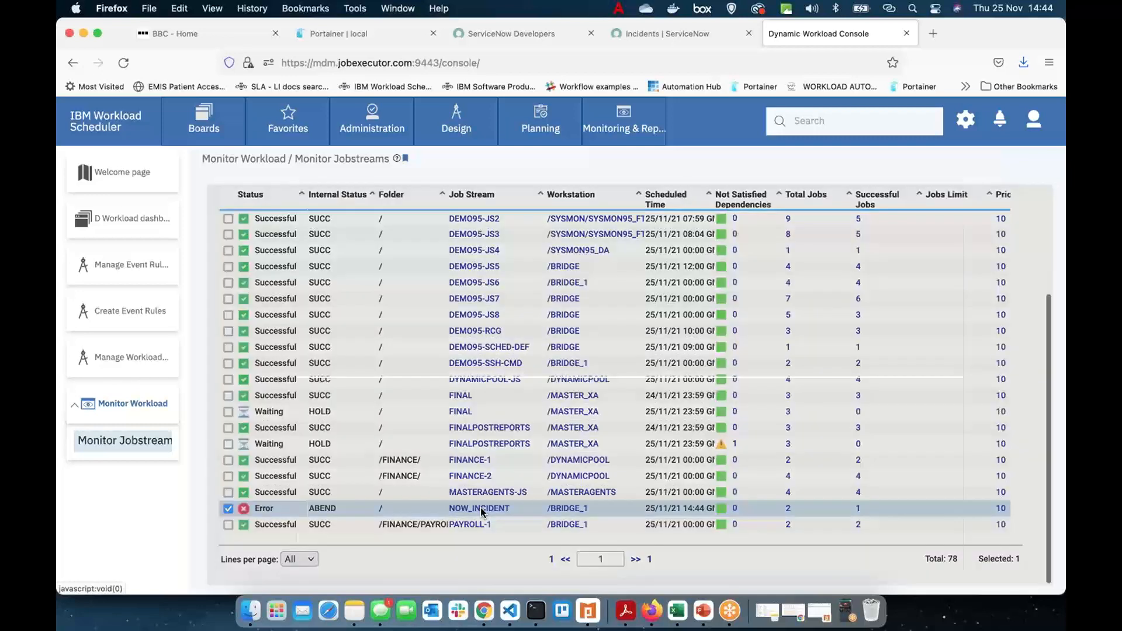
Review the status and job information in the NOW_INCIDENT properties, close them without saving and open its Job Stream View.
scroll(494, 456, "down", 5)
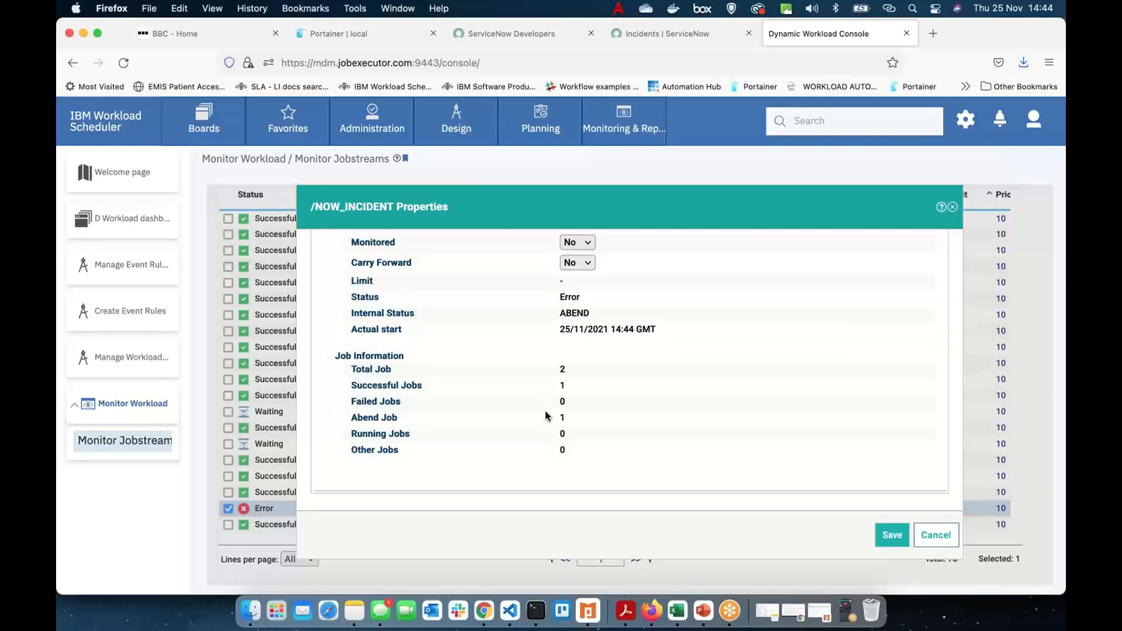
left_click(934, 535)
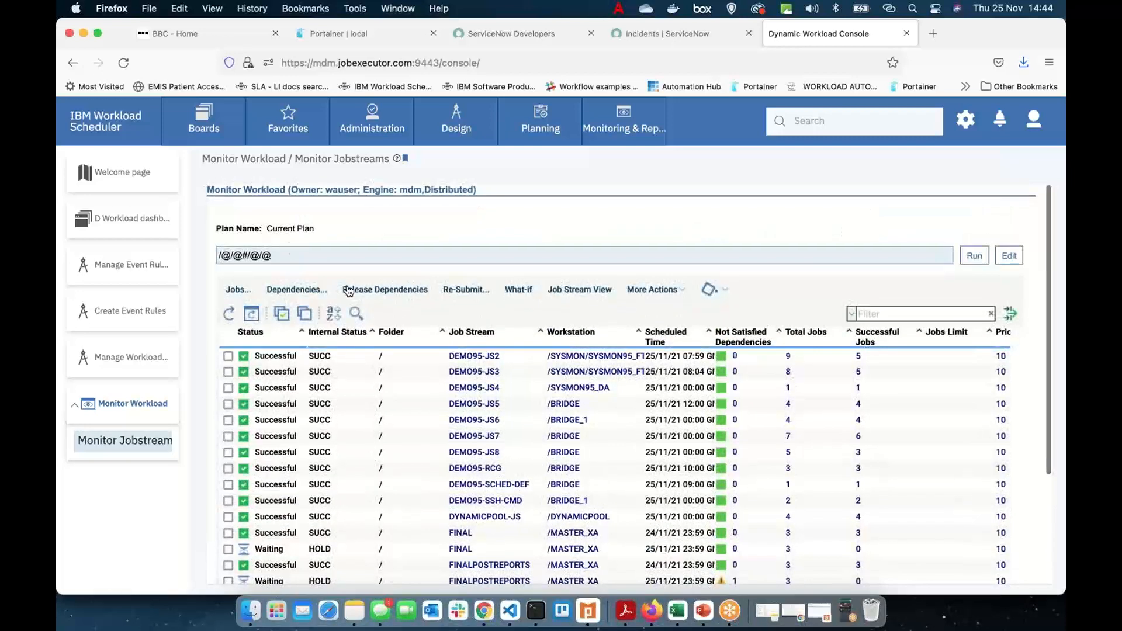
left_click(583, 289)
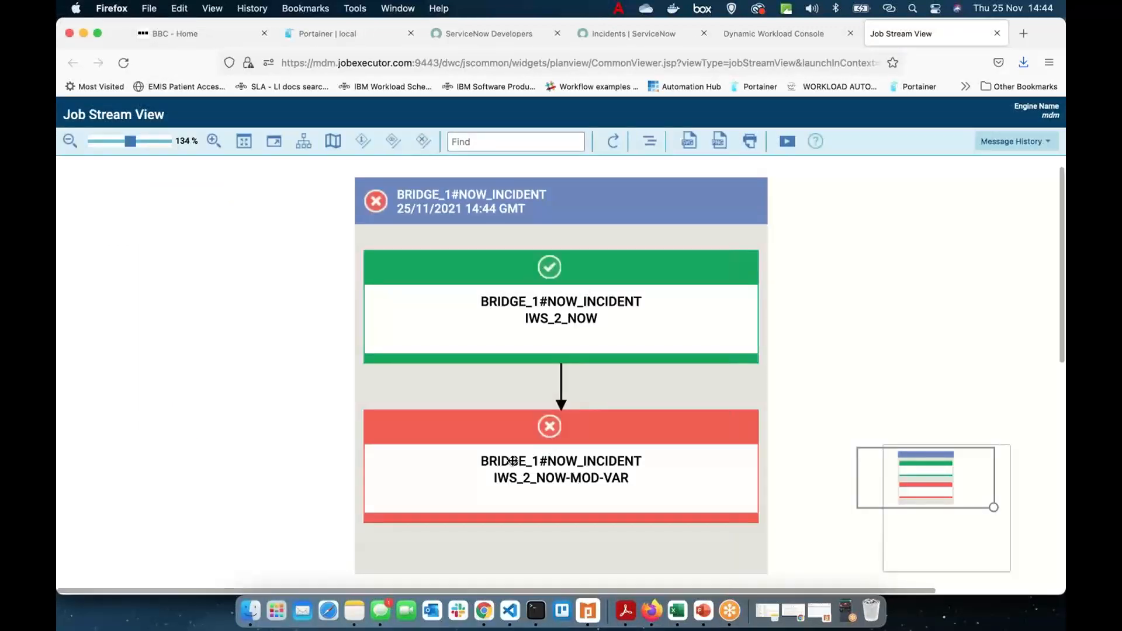
Open the job log of IWS_2_NOW, examine the full JSON result returned by ServiceNow and close the log.
left_click(533, 337)
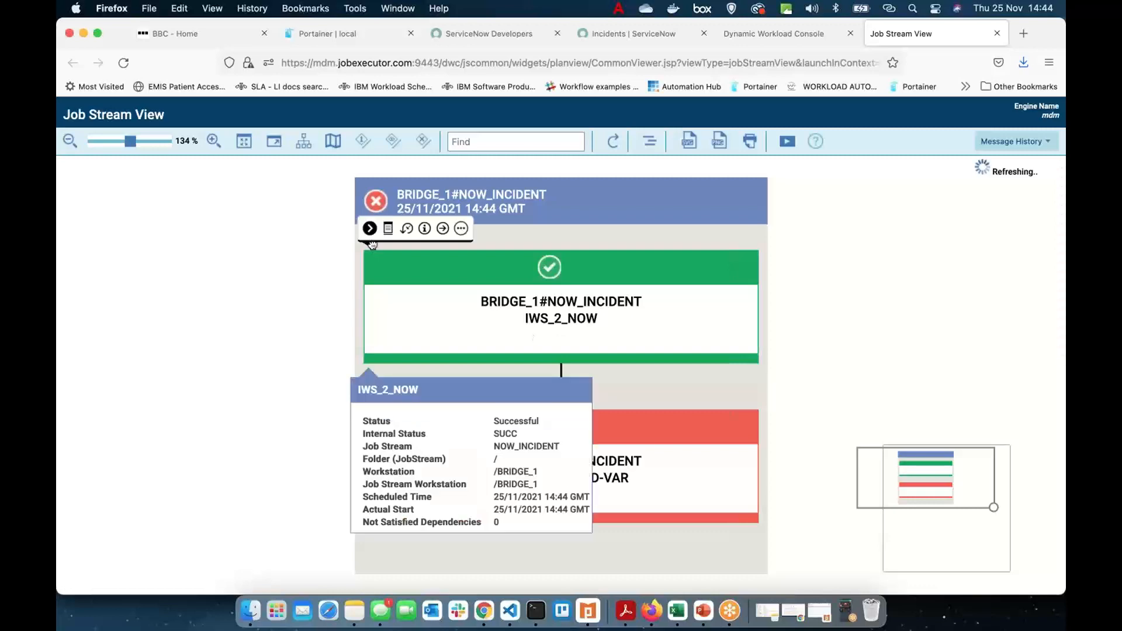
left_click(389, 229)
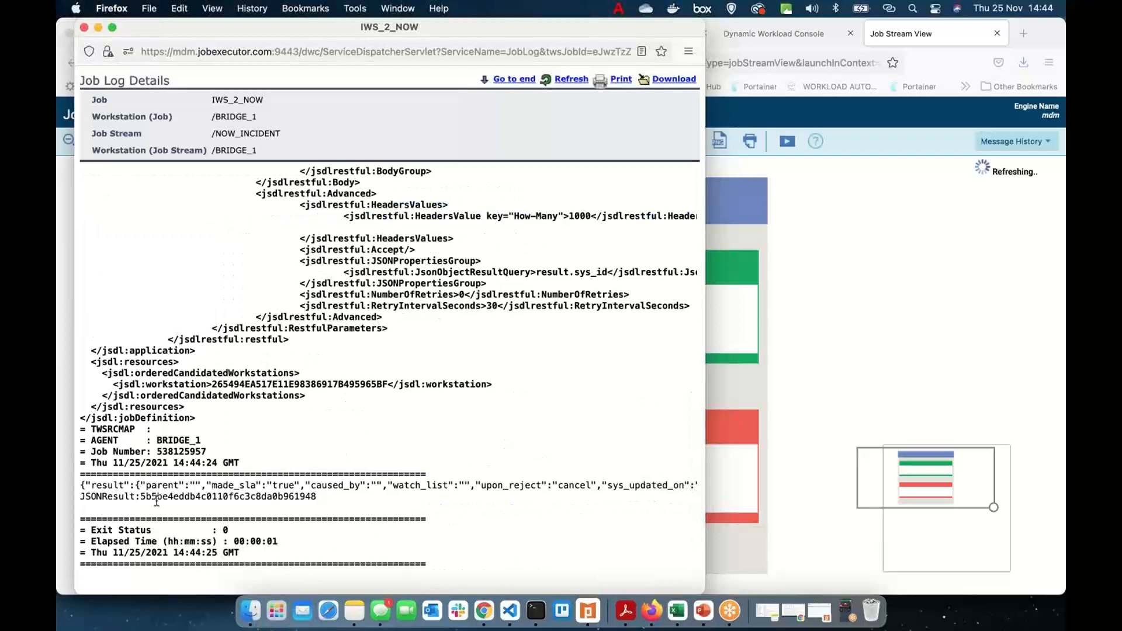
scroll(156, 501, "right", 10)
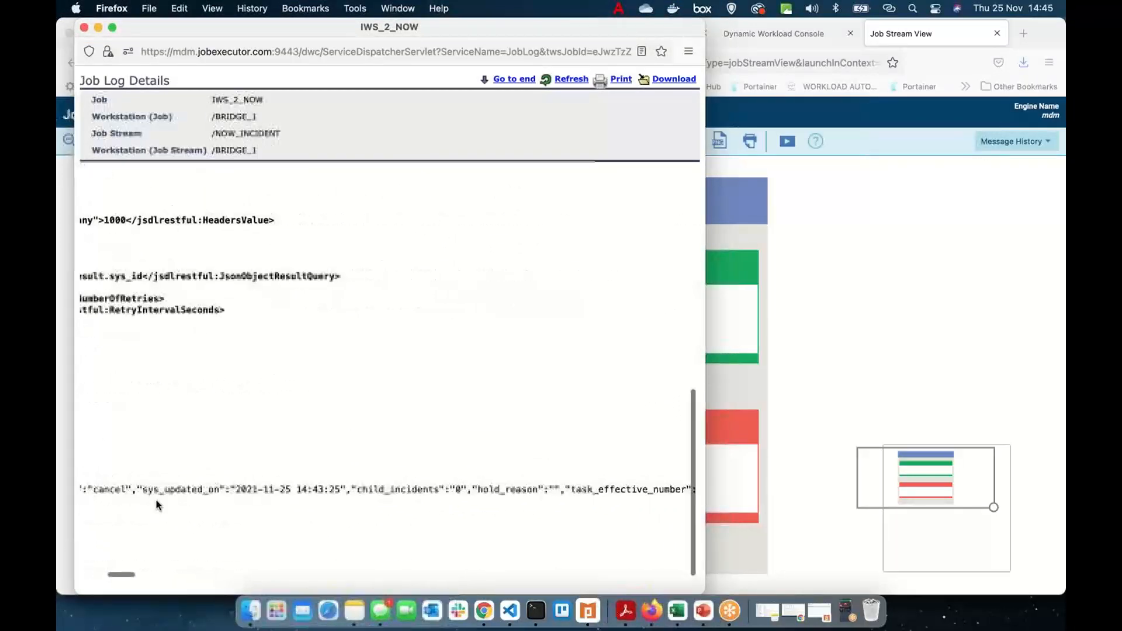
scroll(156, 503, "right", 10)
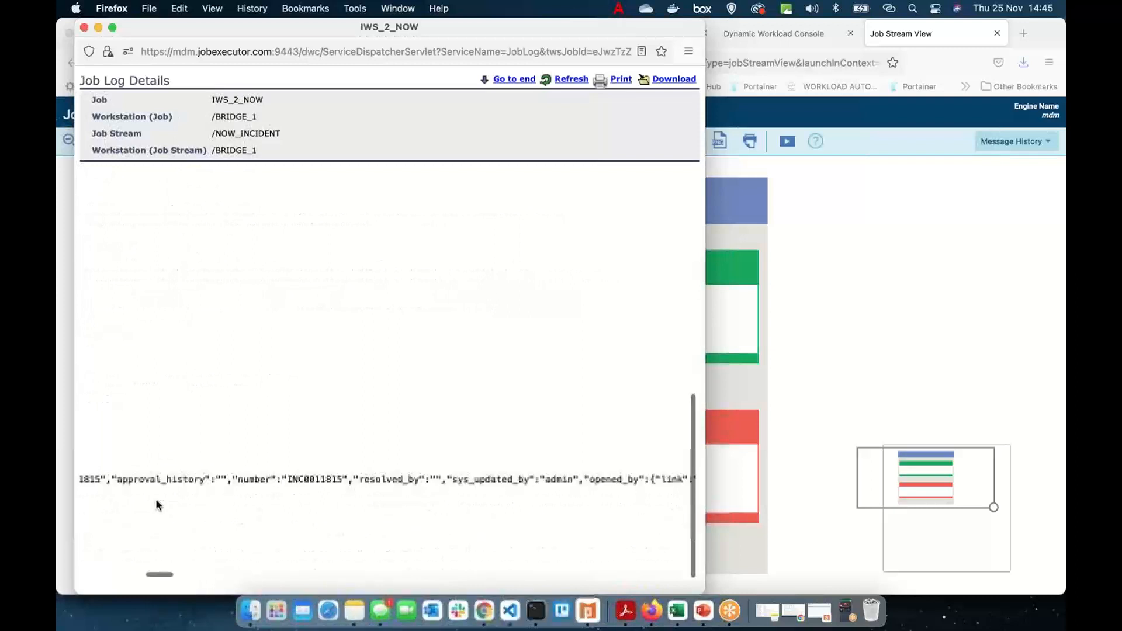
scroll(156, 505, "right", 10)
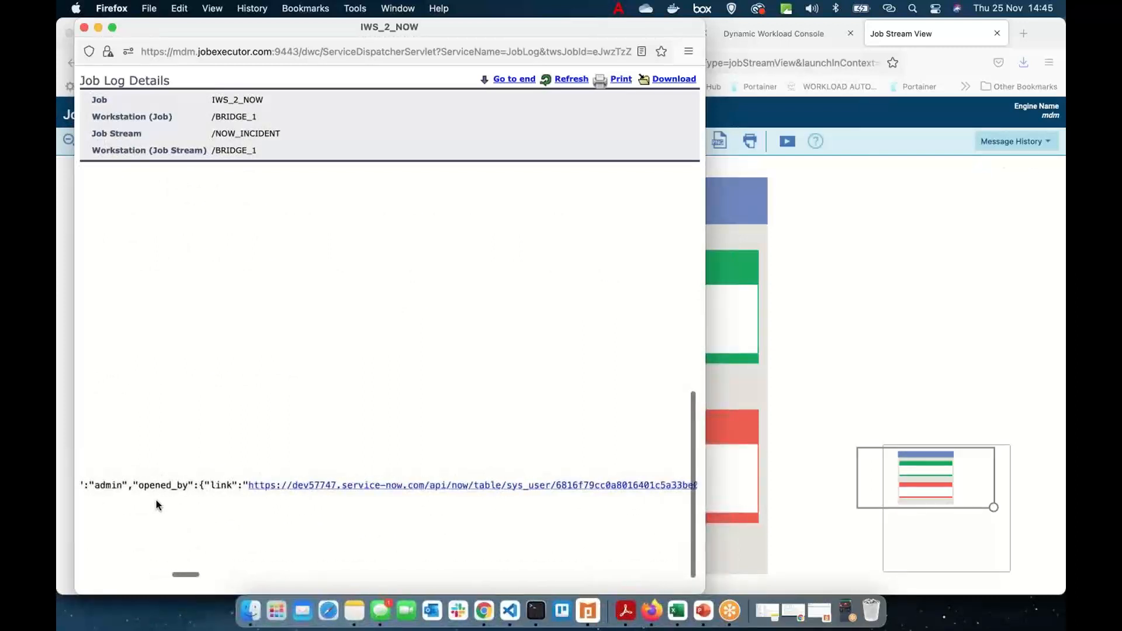
scroll(156, 505, "right", 10)
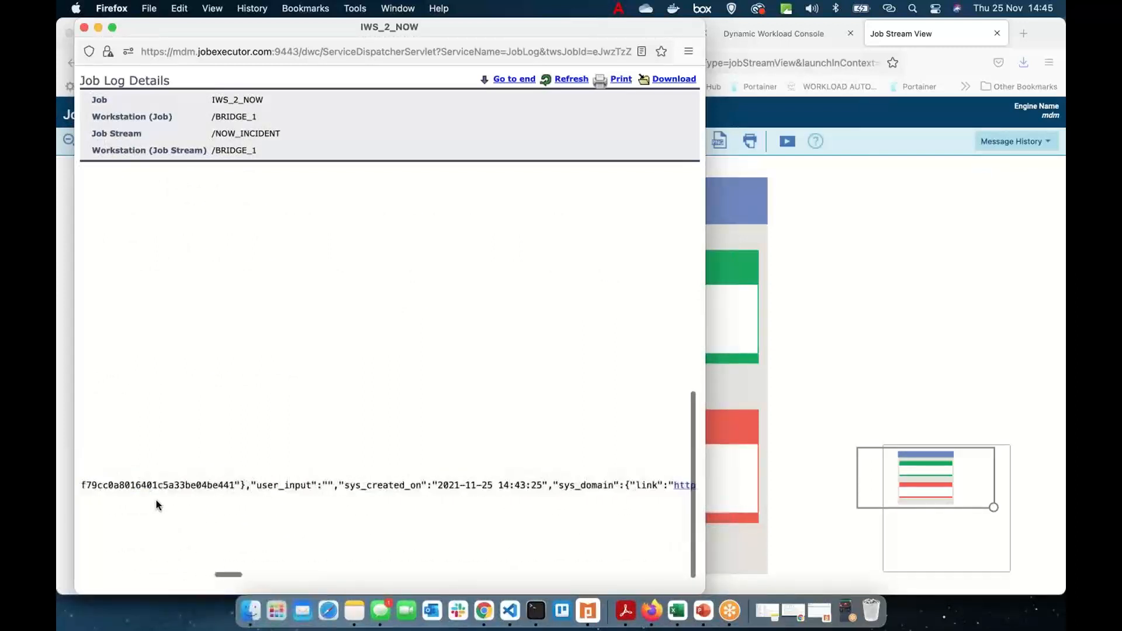
scroll(156, 504, "right", 10)
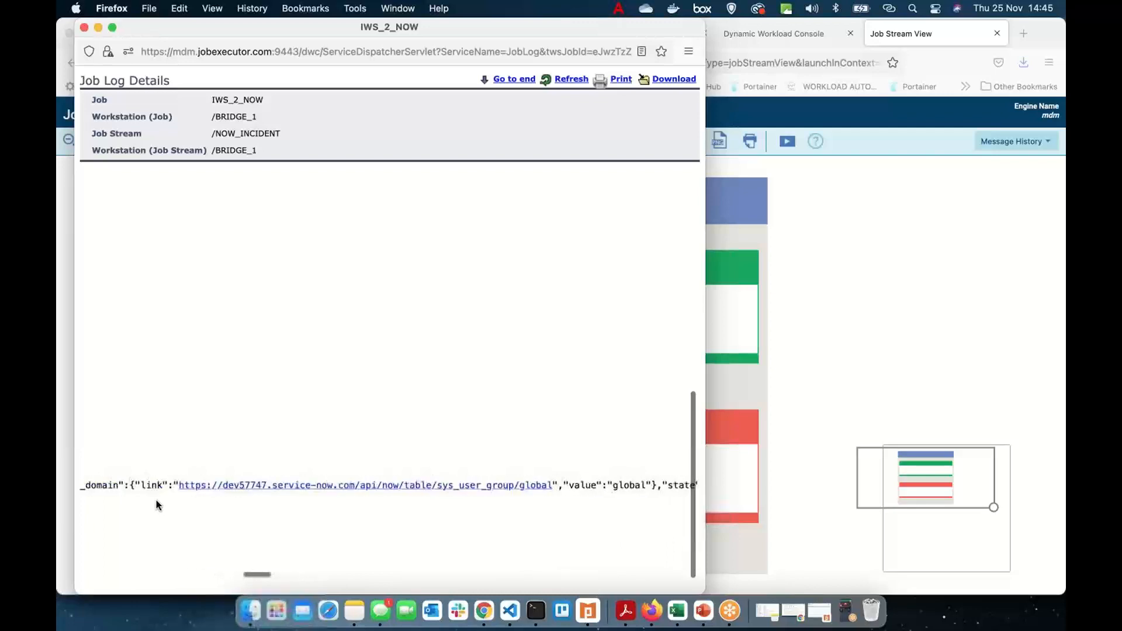
scroll(156, 500, "left", 20)
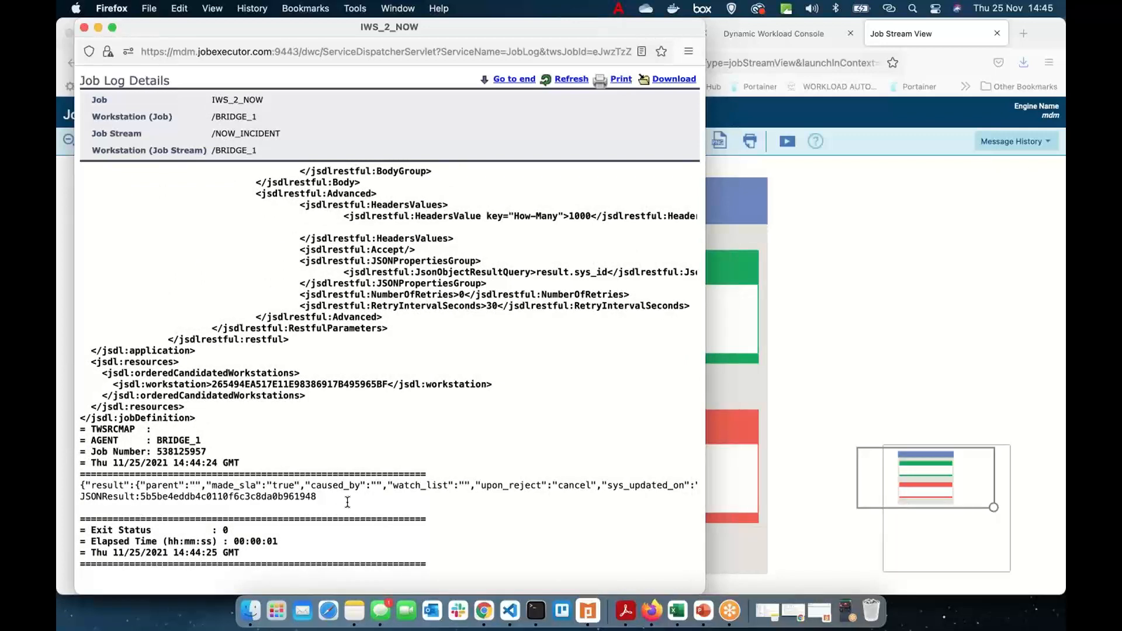
left_click(84, 27)
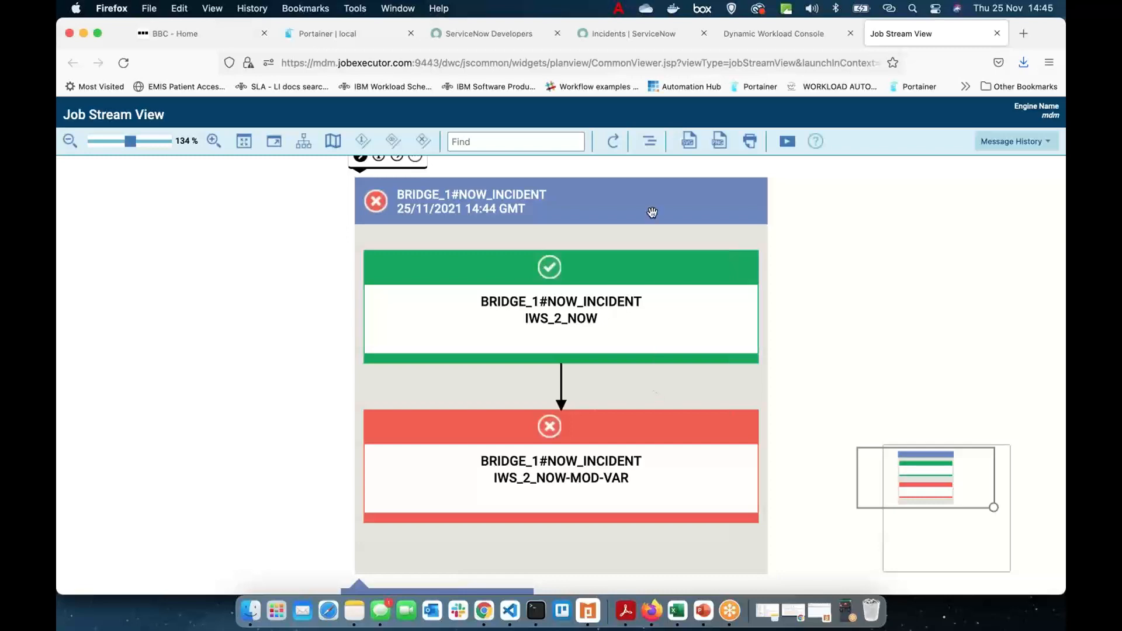
Switch to the ServiceNow incident list, refresh it and open the 5 - Planning priority incident with the empty short description.
left_click(594, 35)
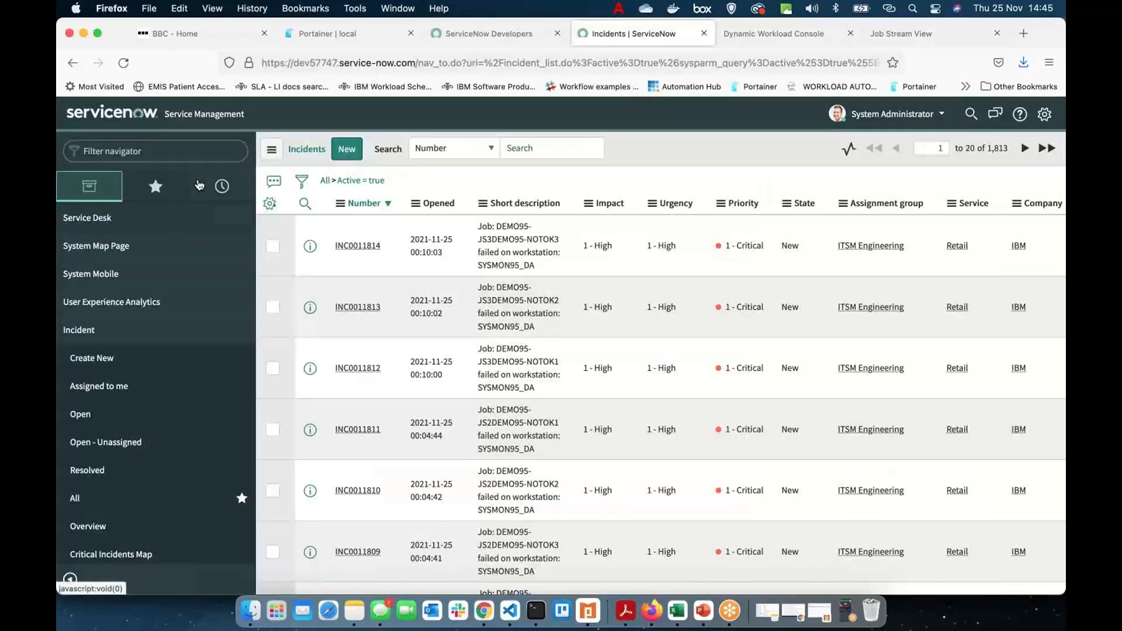
left_click(123, 63)
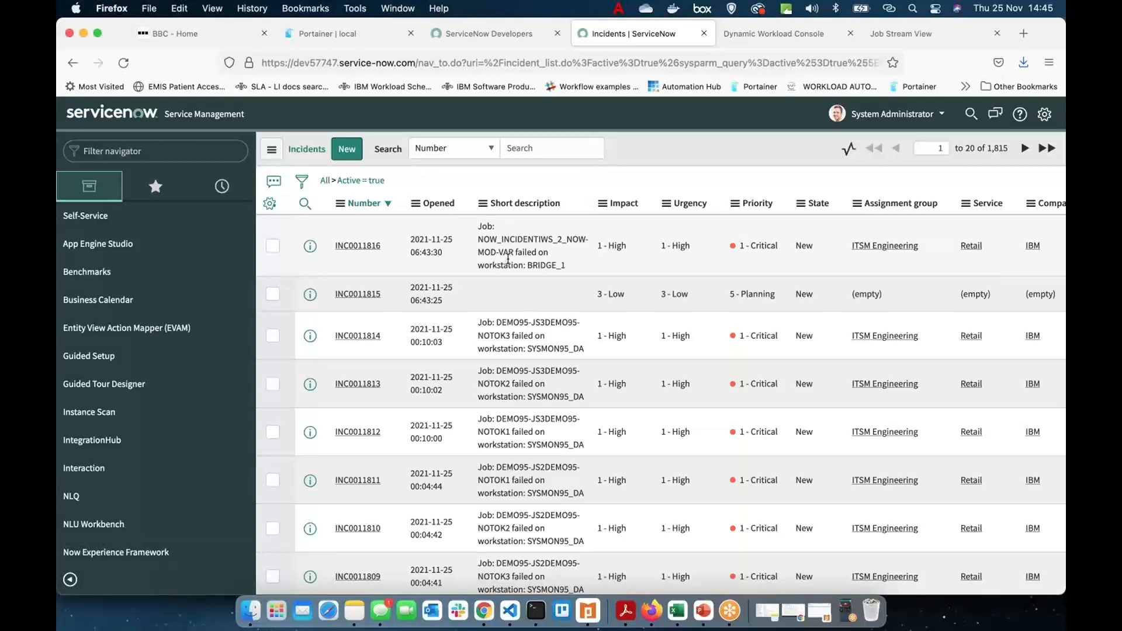
left_click(361, 299)
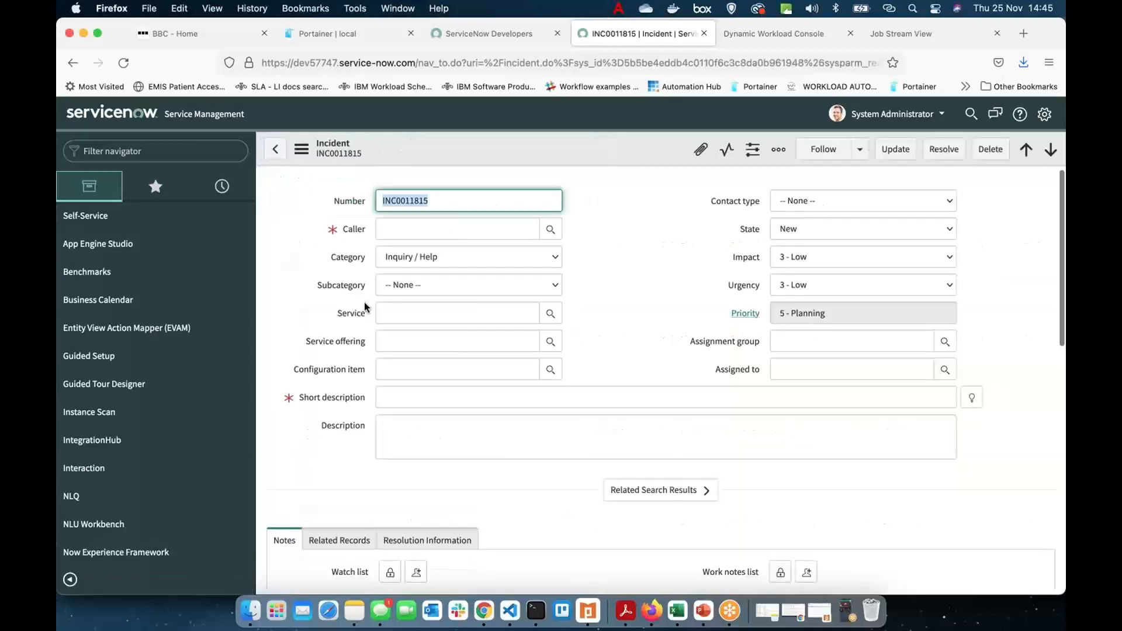
Review the incident's form fields, notes, activities and related links, then return to the incident list.
scroll(399, 459, "down", 6)
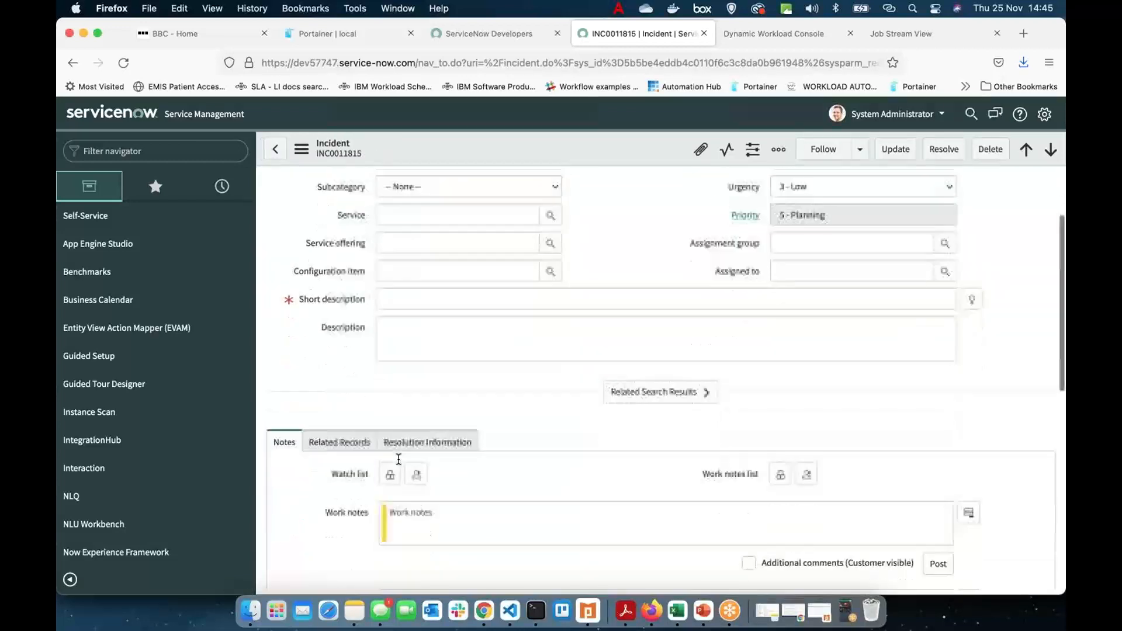
scroll(398, 464, "down", 4)
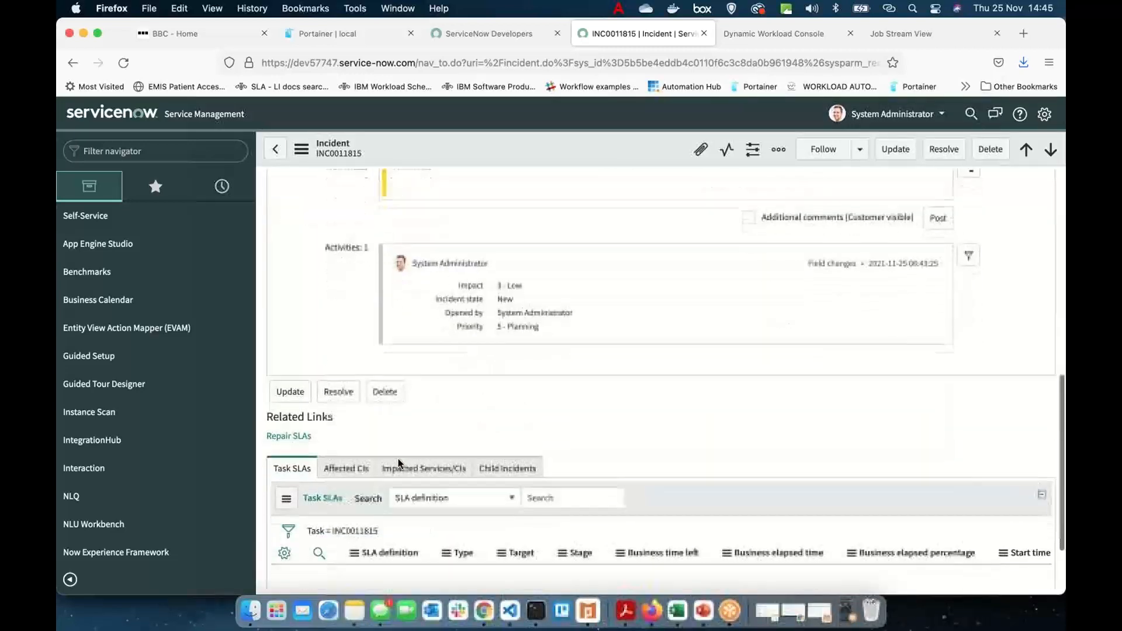
scroll(399, 460, "up", 10)
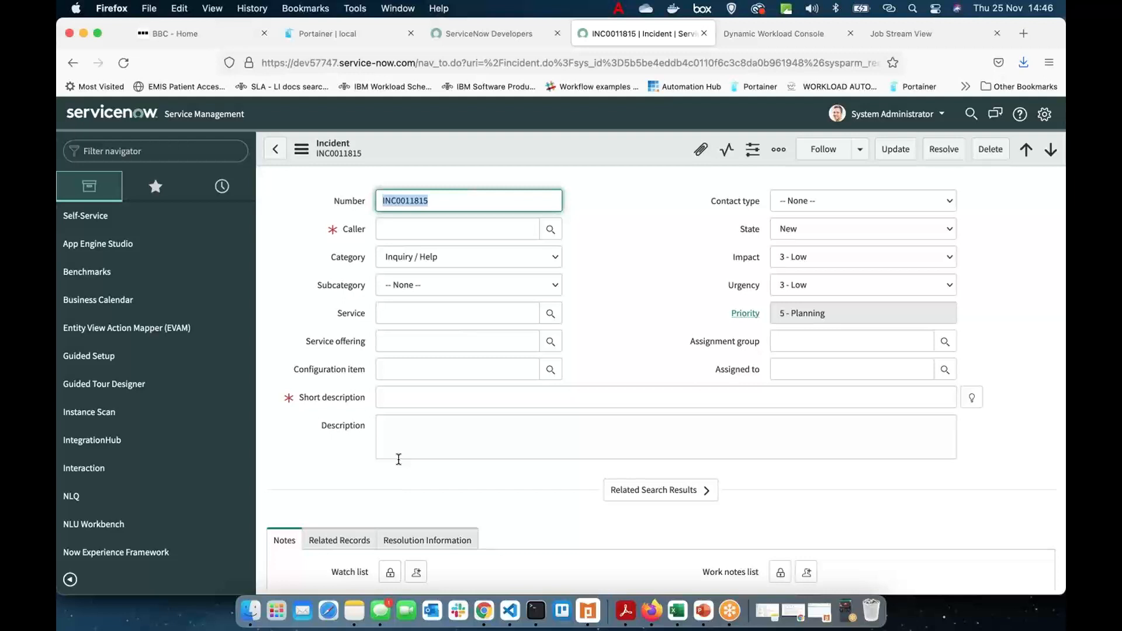
scroll(399, 460, "down", 2)
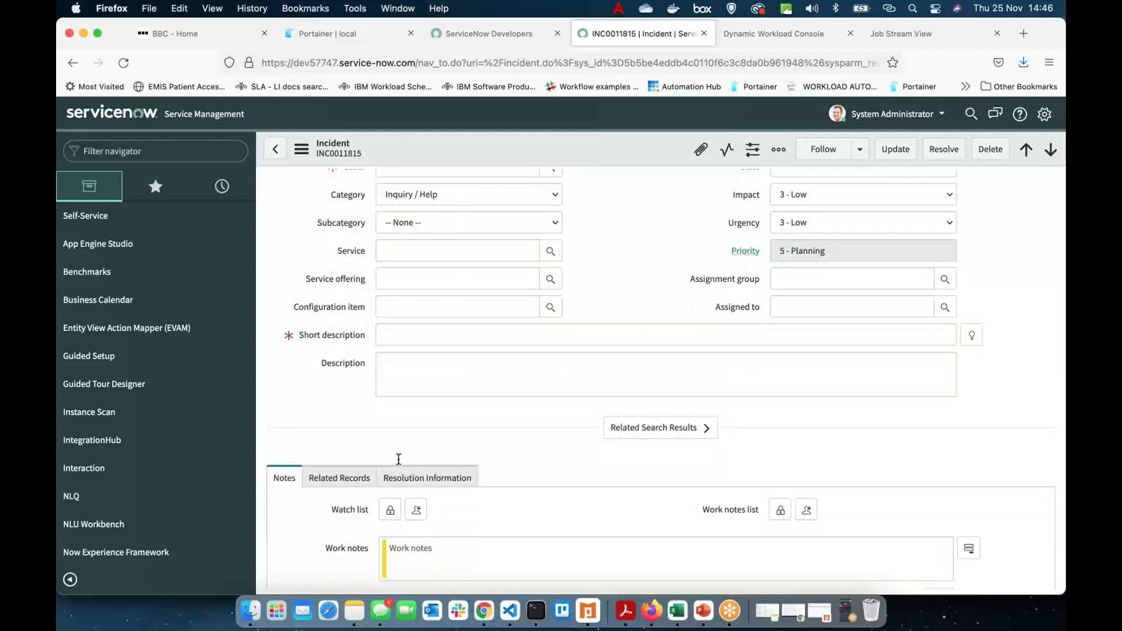
scroll(399, 459, "up", 2)
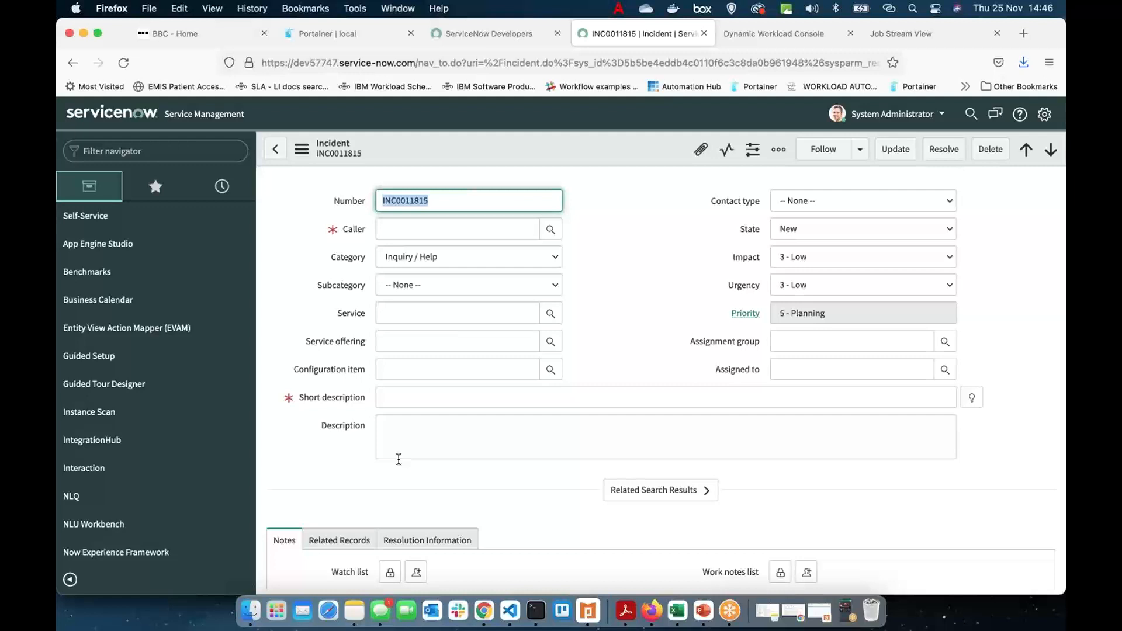
left_click(276, 151)
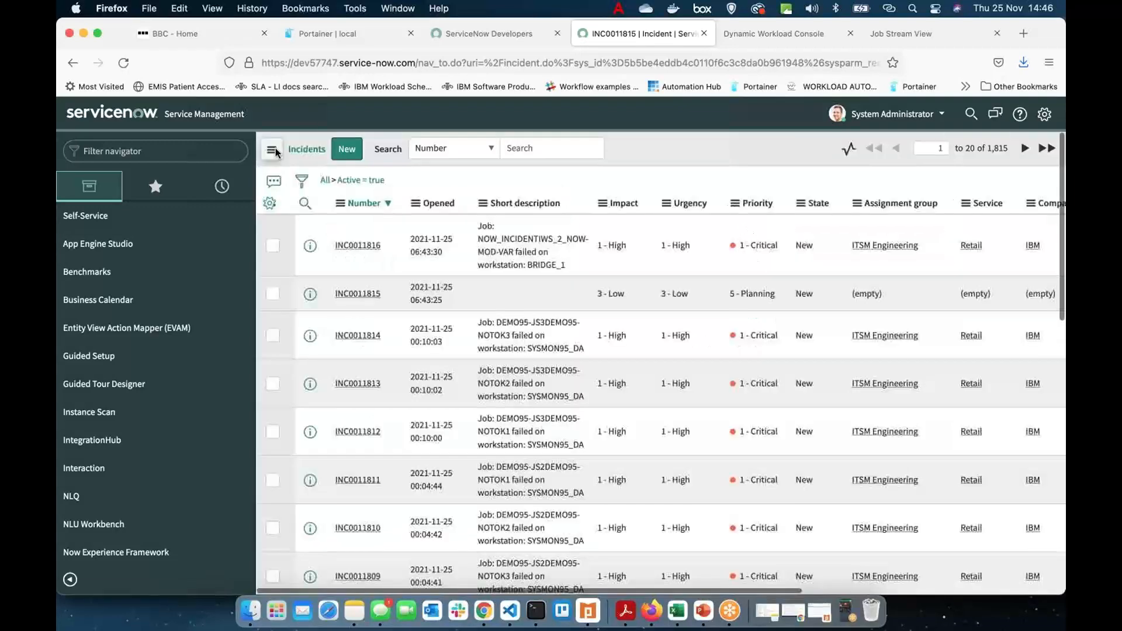